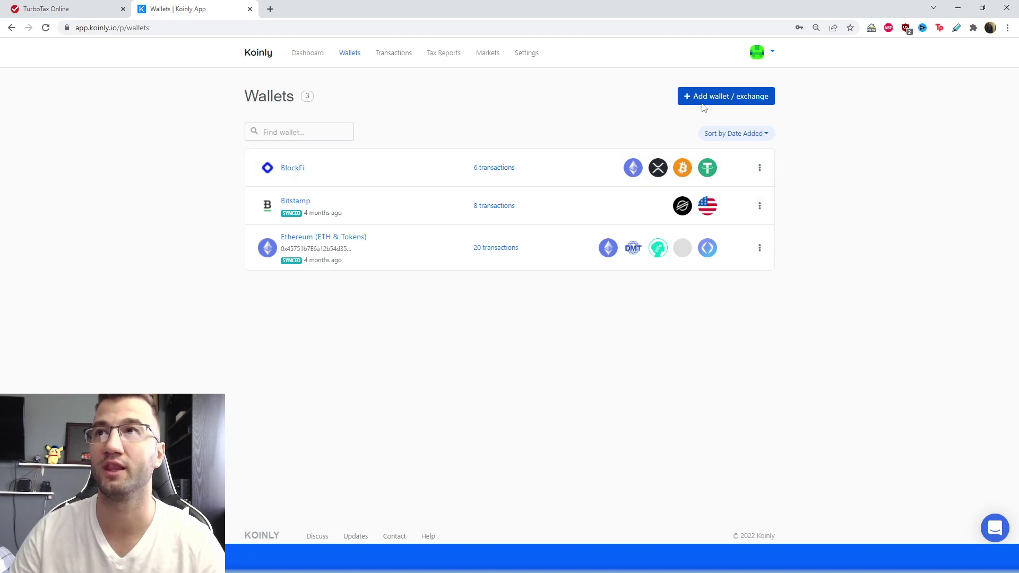
# - Review BlockFi's six transactions, then bring up the 2021 tax report with $7,430.10 gains
pyautogui.click(491, 167)
pyautogui.scroll(-1, 664, 299)
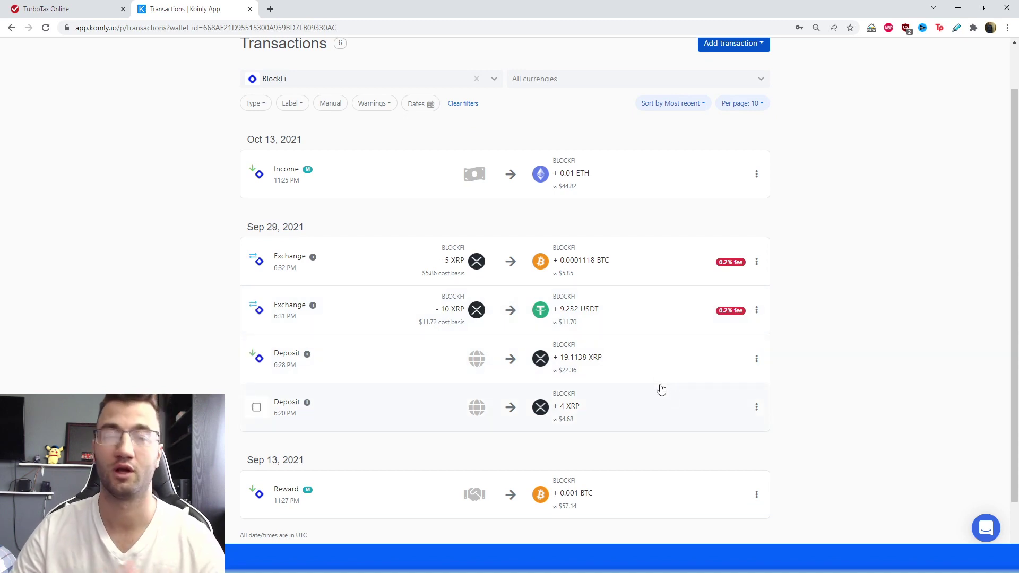
pyautogui.scroll(1, 589, 281)
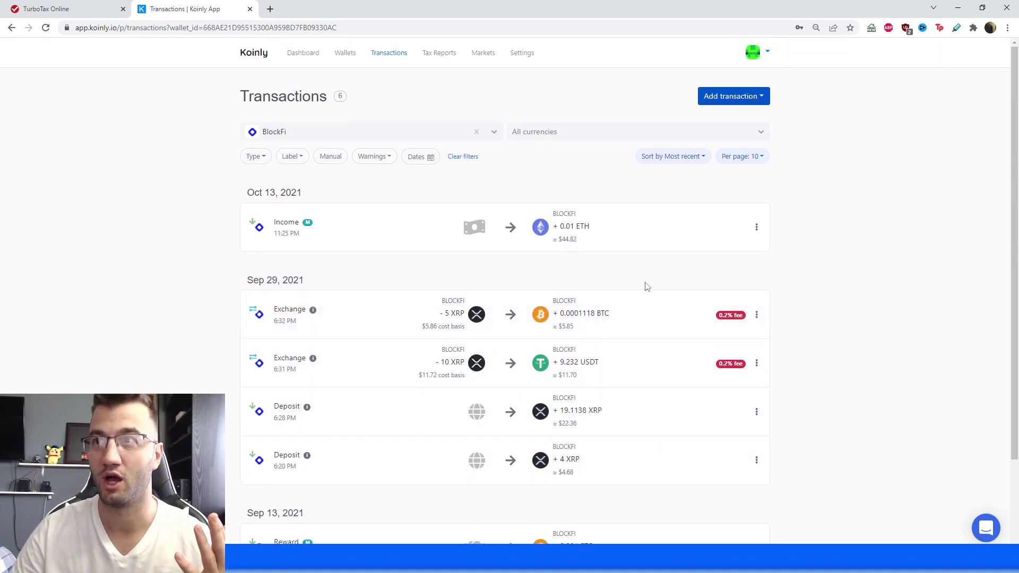
pyautogui.click(434, 56)
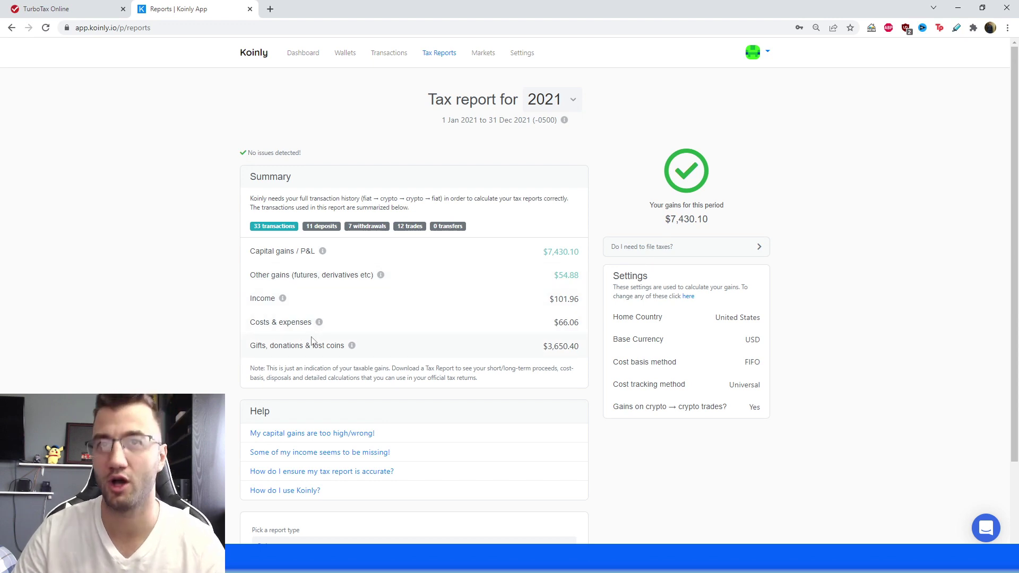
# - Select the Turbotax Online report type and download the 2021 report
pyautogui.scroll(-2, 311, 340)
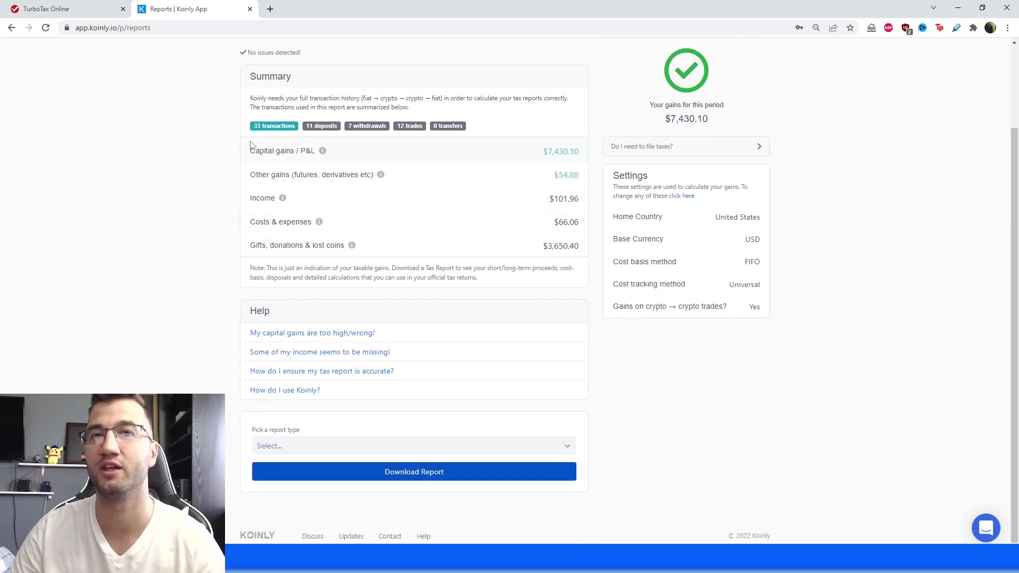
pyautogui.click(349, 446)
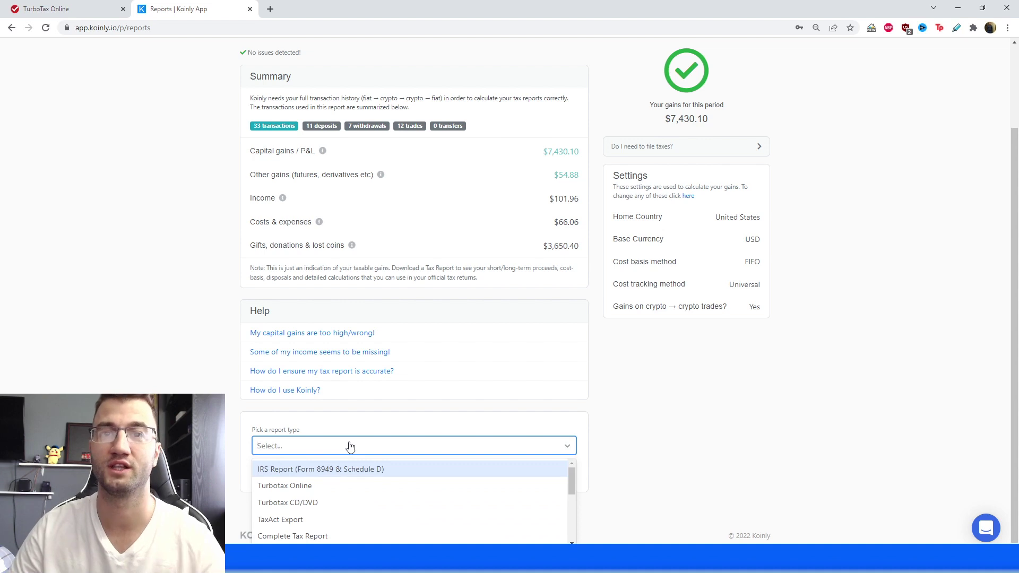
pyautogui.scroll(-1, 374, 466)
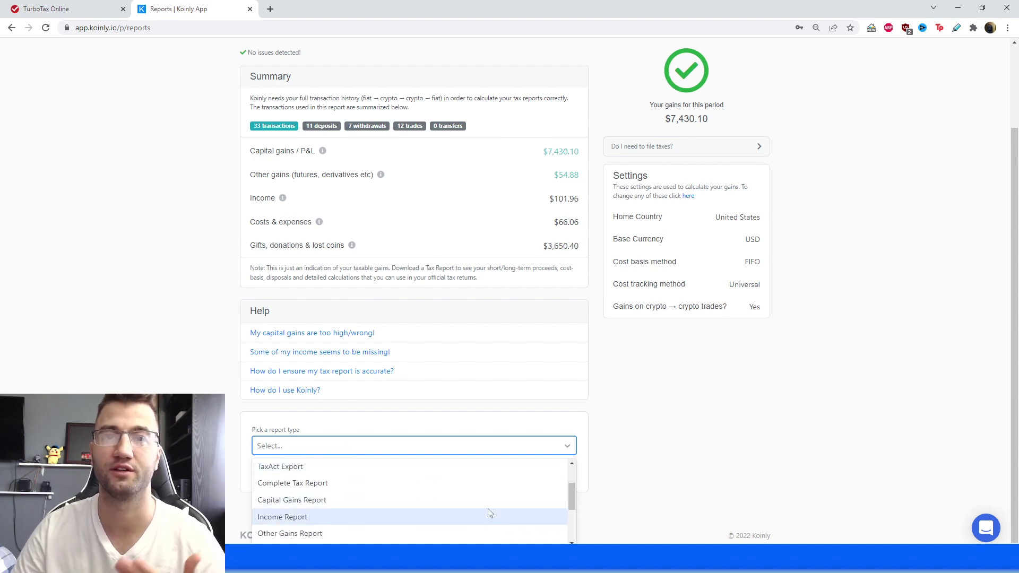
pyautogui.click(644, 452)
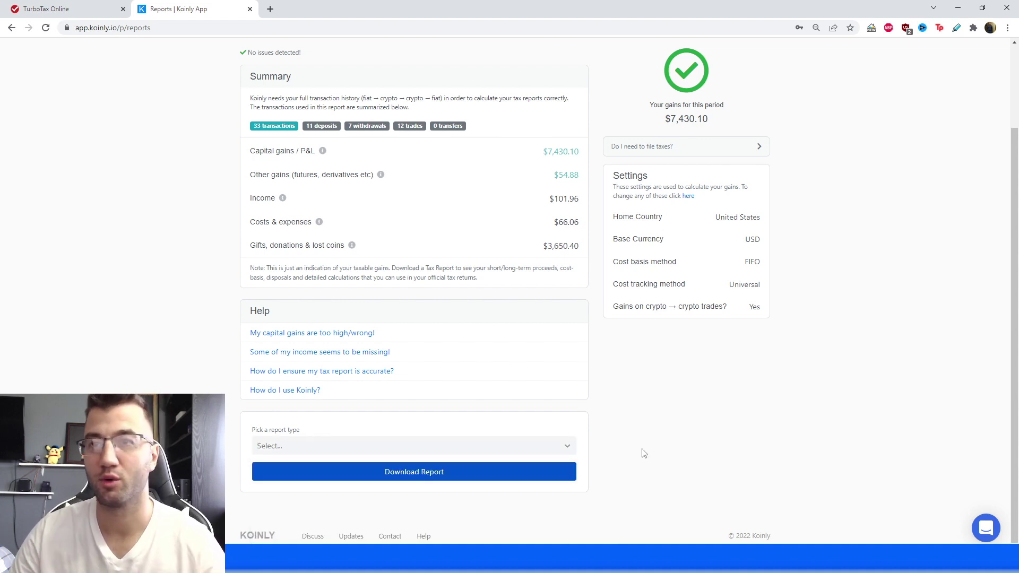
pyautogui.click(460, 452)
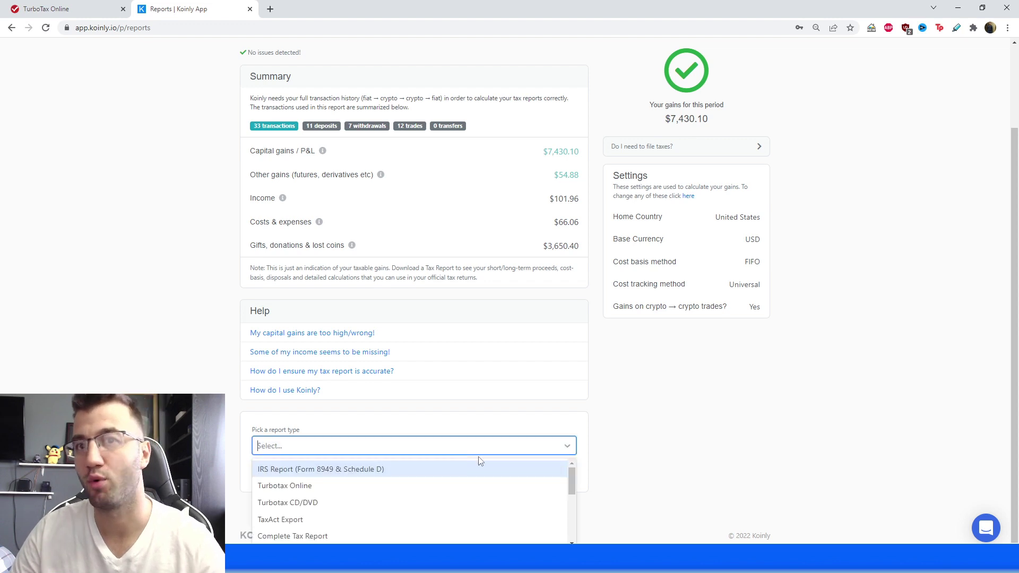
pyautogui.click(455, 491)
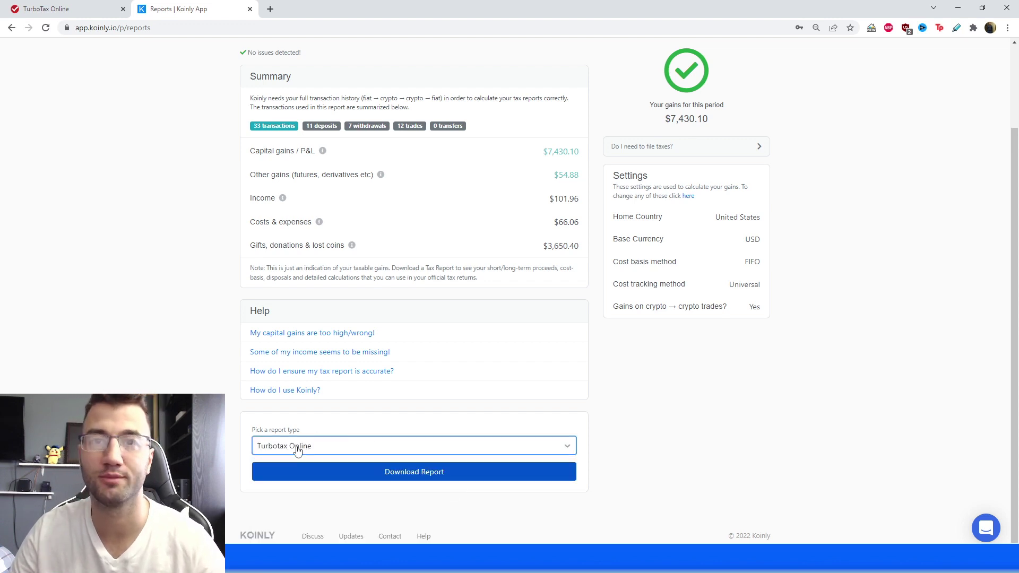
pyautogui.click(348, 482)
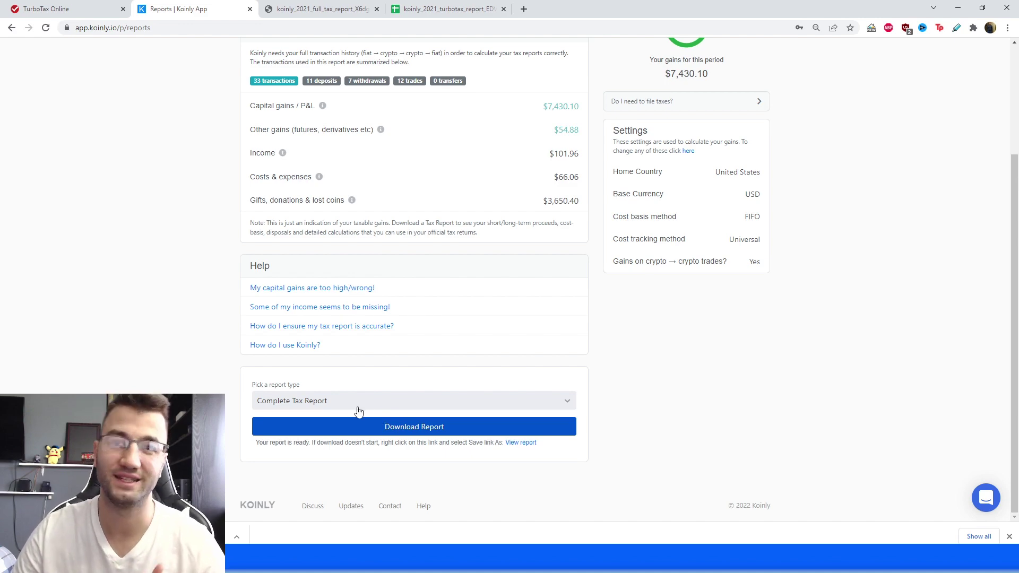
# - Check the PDF's capital gains summary and $0.03 losses, then return to Koinly's tax report
pyautogui.click(321, 9)
pyautogui.scroll(1, 547, 281)
pyautogui.scroll(10, 440, 251)
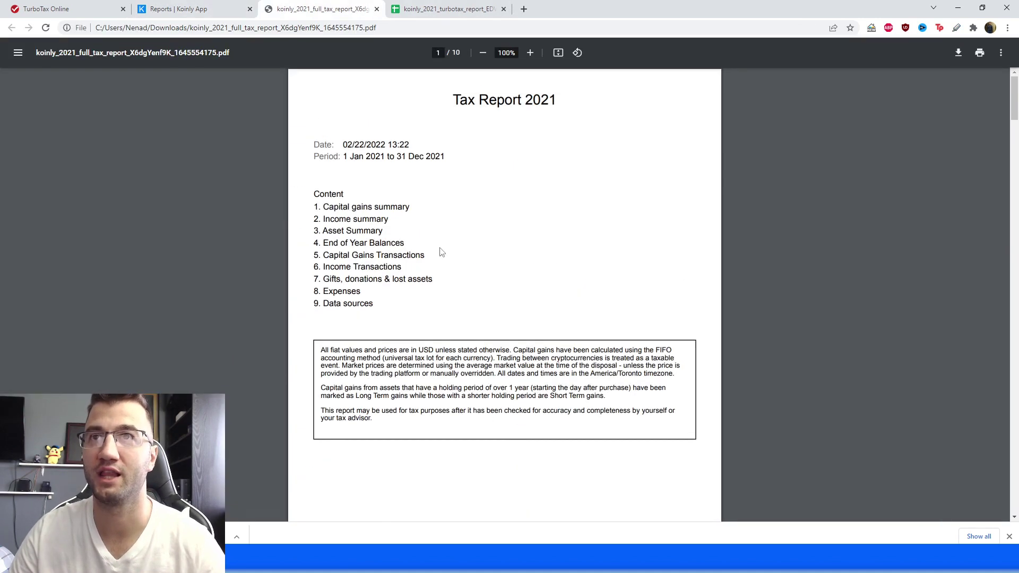
pyautogui.scroll(-10, 419, 244)
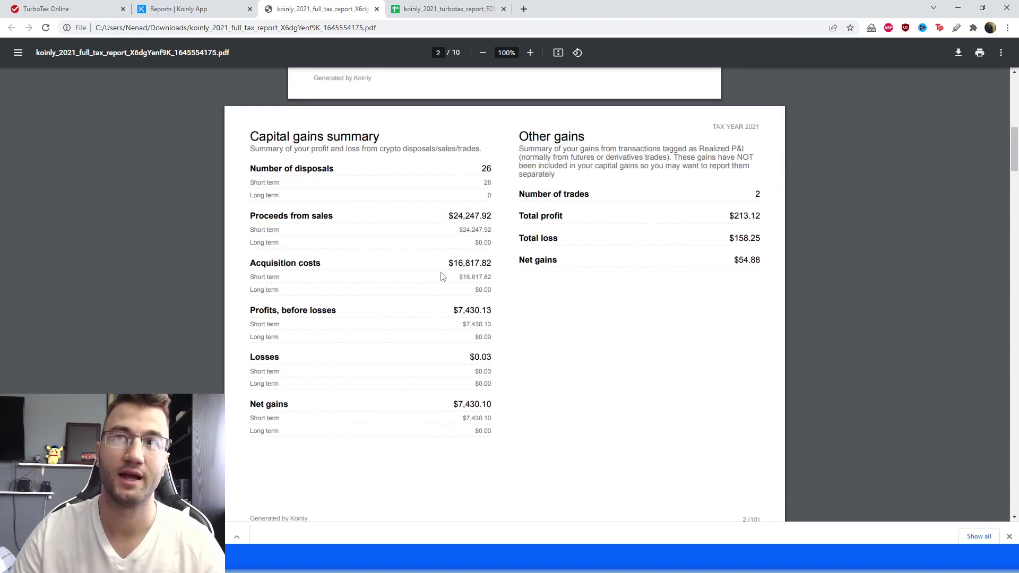
pyautogui.moveTo(471, 363); pyautogui.dragTo(503, 369)
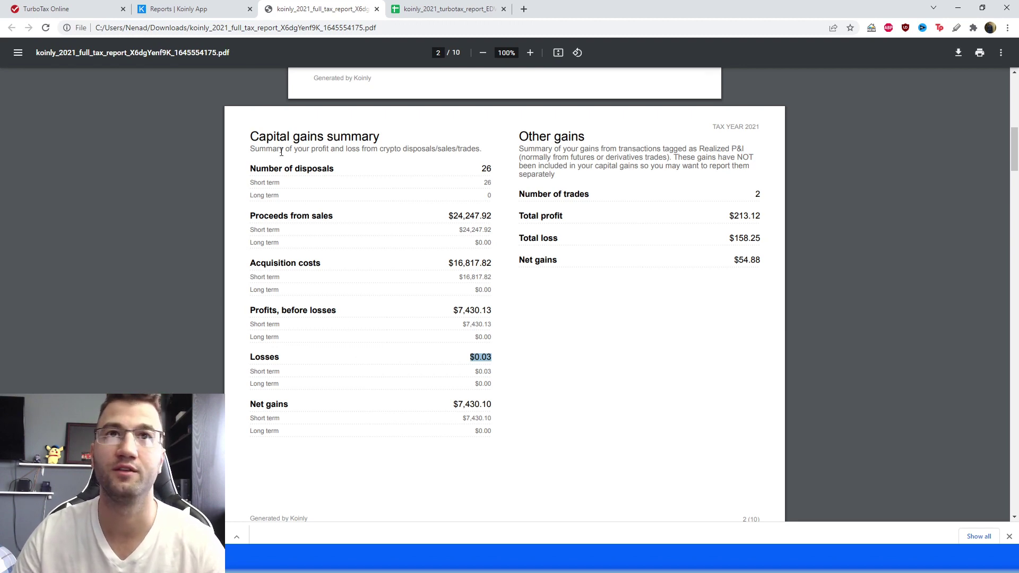
pyautogui.click(175, 9)
pyautogui.scroll(5, 770, 454)
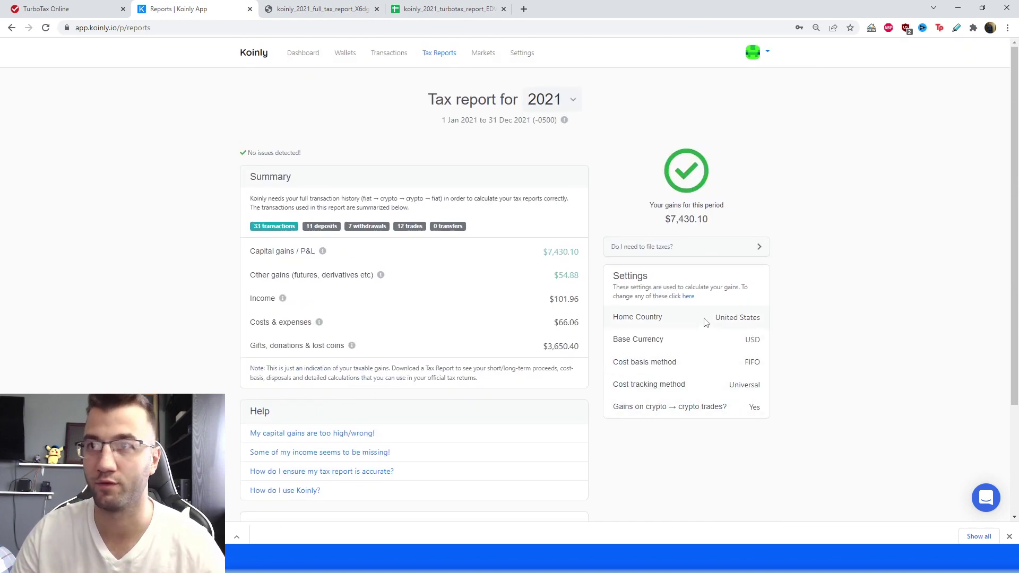
# - Check the Settings card for the United States home country and FIFO cost basis
pyautogui.moveTo(706, 323); pyautogui.dragTo(820, 322)
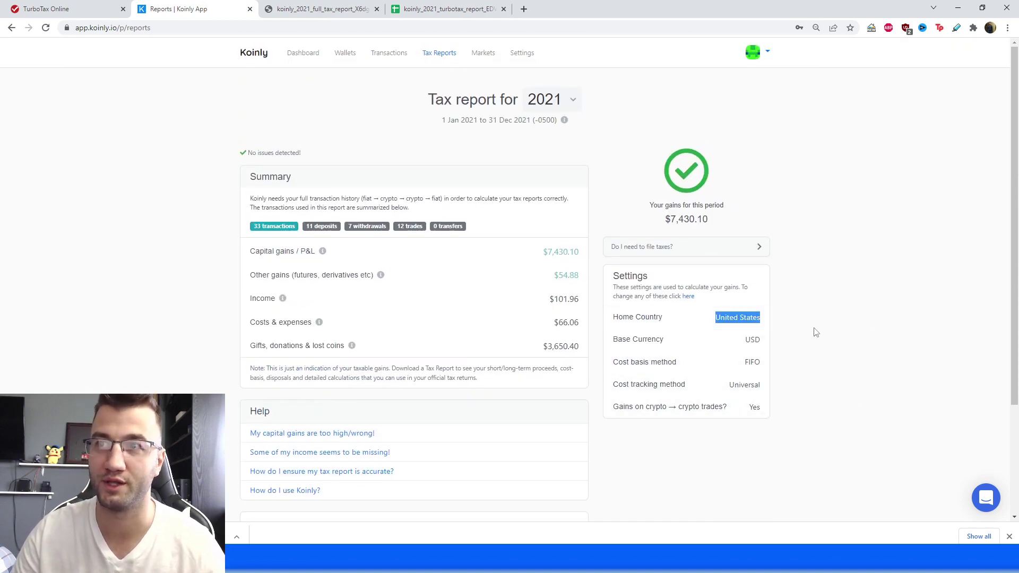
pyautogui.click(737, 344)
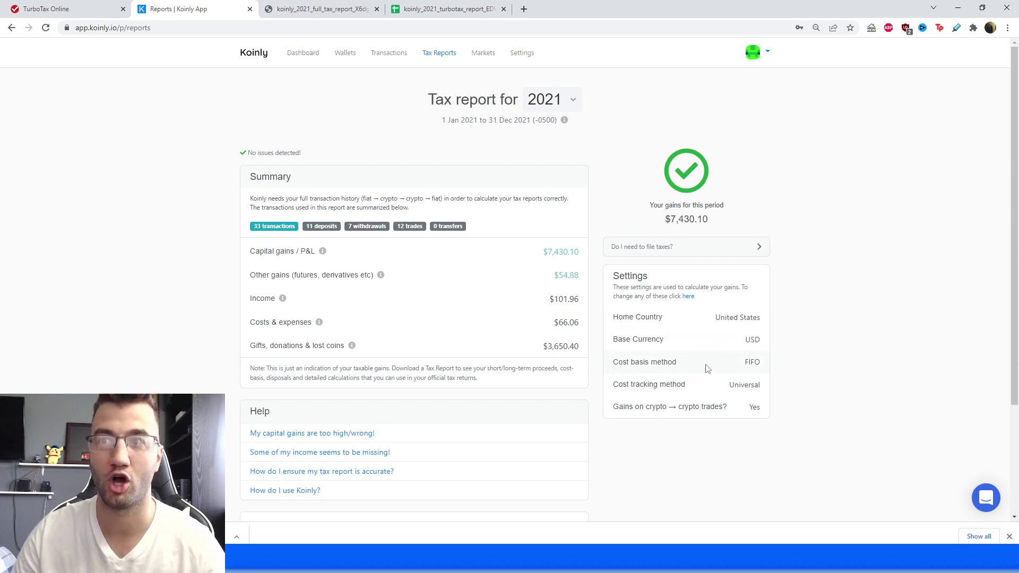
pyautogui.doubleClick(746, 364)
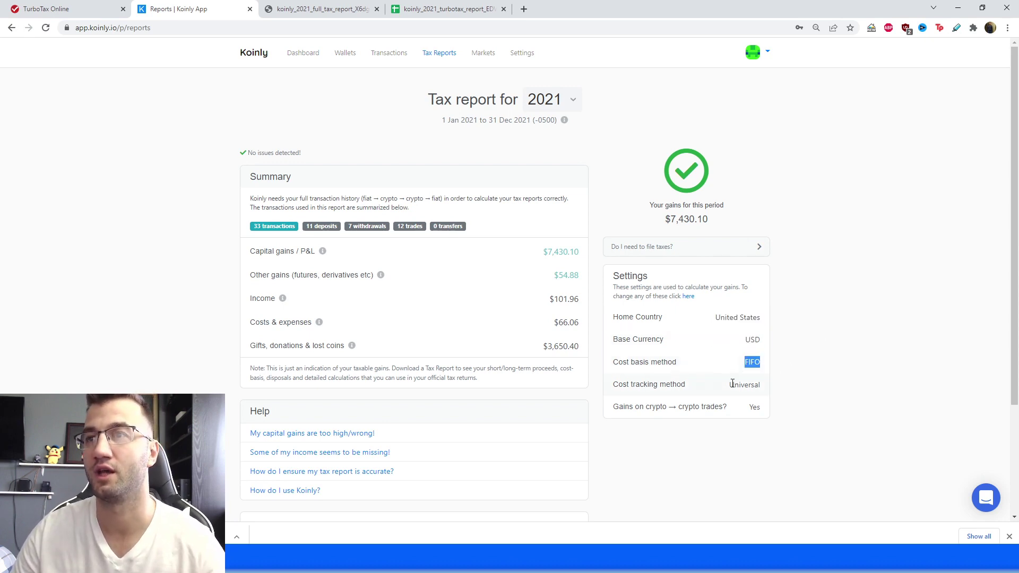
pyautogui.click(730, 457)
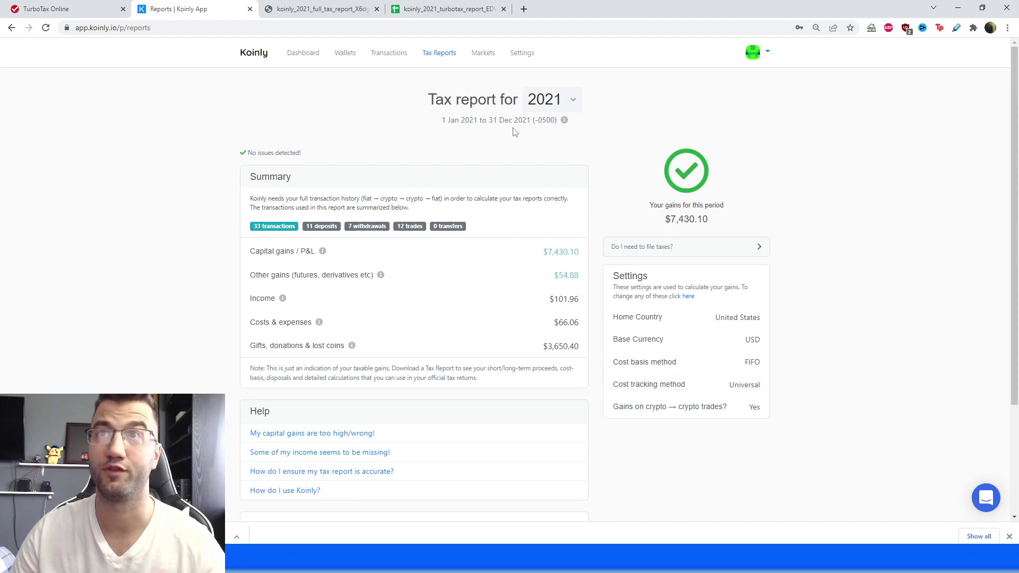
# - In portfolio settings, confirm USD base currency, United States home country and the cost basis options
pyautogui.click(527, 54)
pyautogui.click(467, 187)
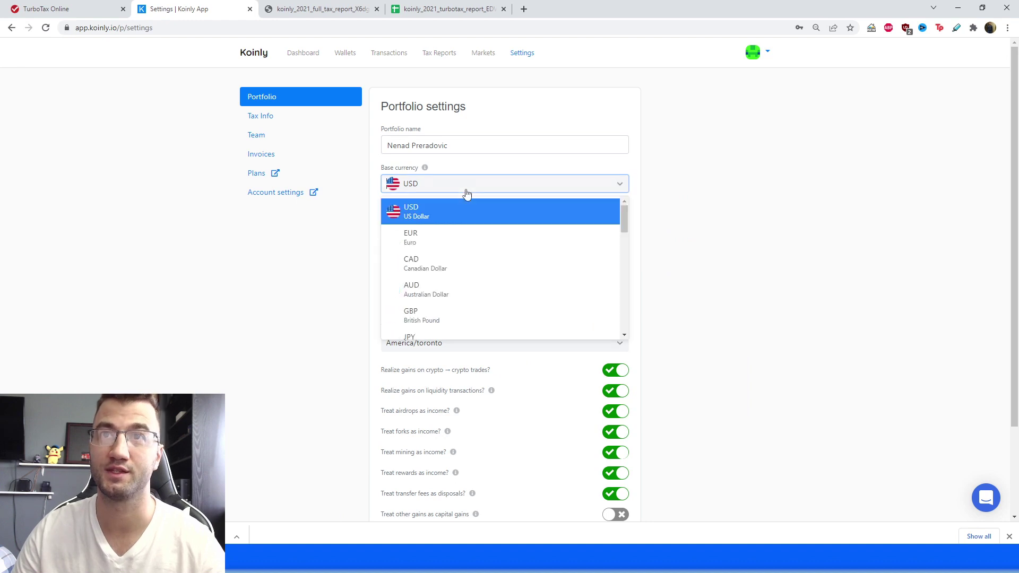
pyautogui.click(461, 187)
pyautogui.click(455, 222)
pyautogui.click(848, 276)
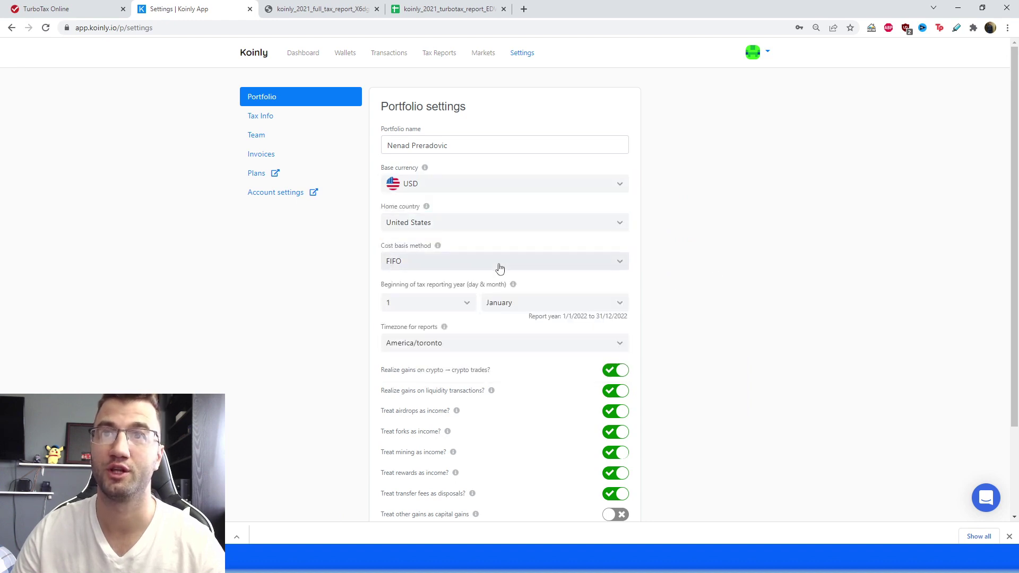
pyautogui.click(498, 264)
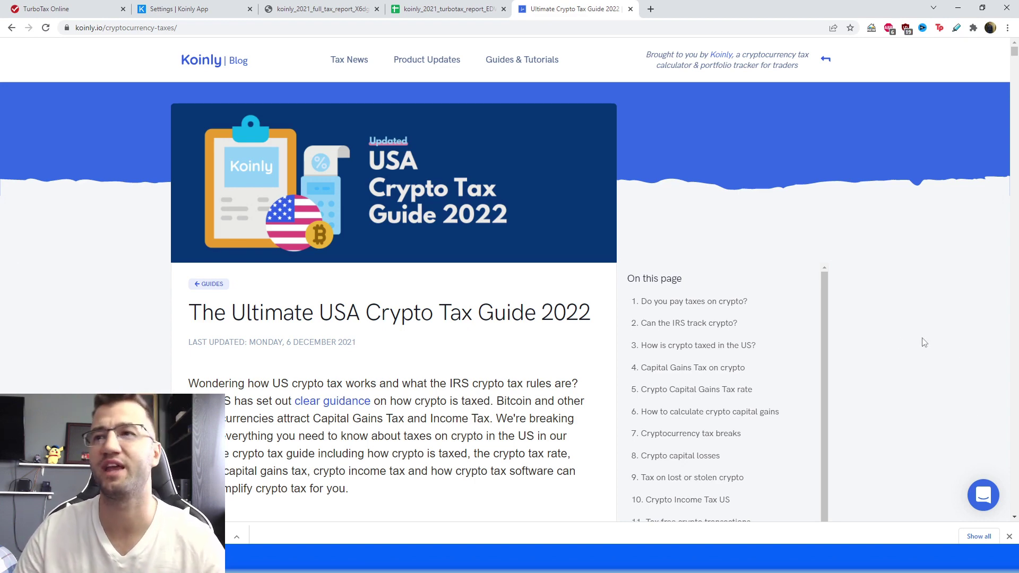
# - Read through the crypto tax guide and highlight its list of update dates
pyautogui.scroll(-2, 982, 358)
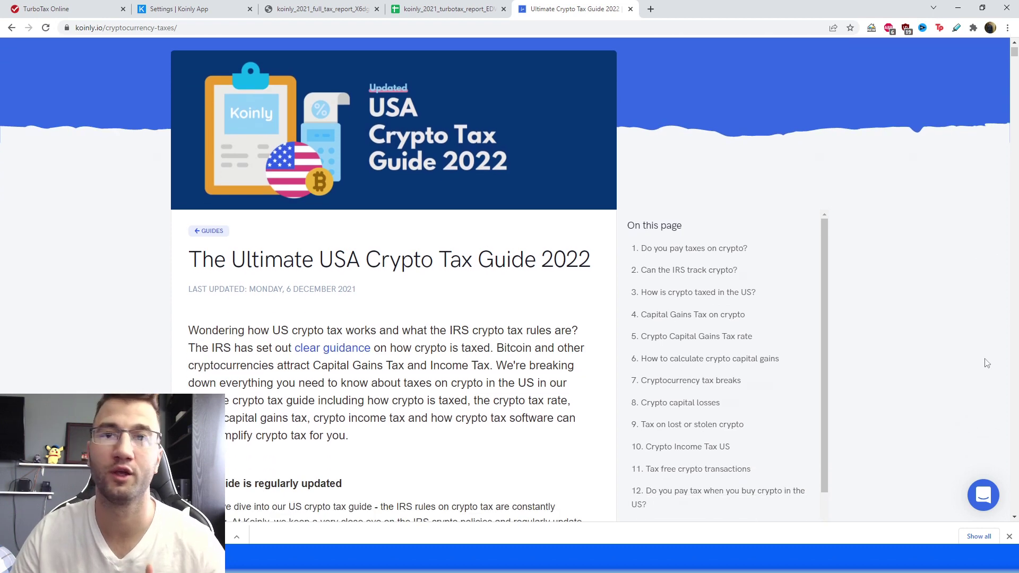
pyautogui.scroll(-3, 818, 329)
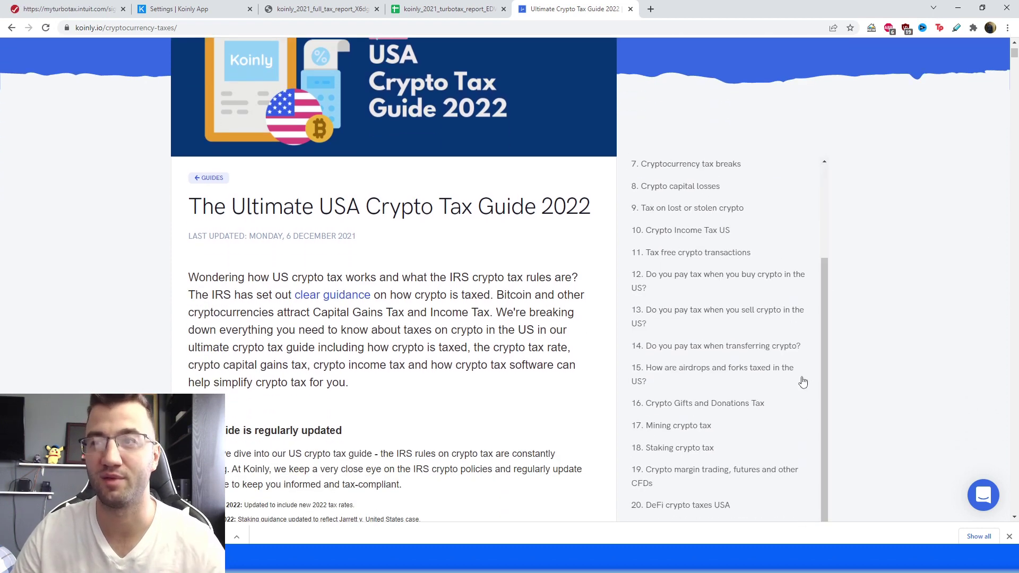
pyautogui.scroll(-8, 735, 333)
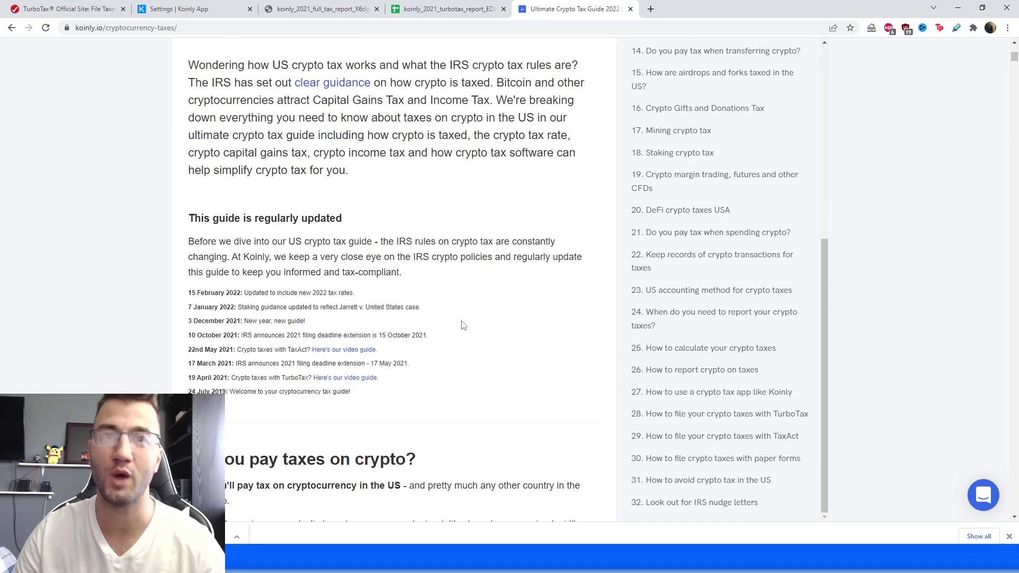
pyautogui.moveTo(351, 392); pyautogui.dragTo(186, 295)
pyautogui.click(439, 314)
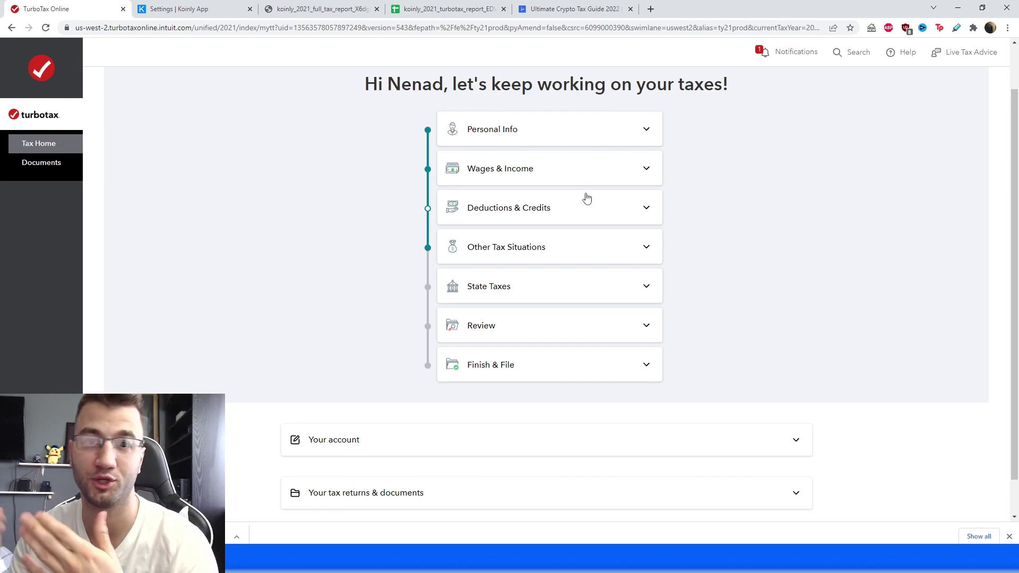
# - Expand Personal Info and Wages & Income, then enter the federal income summary
pyautogui.click(584, 139)
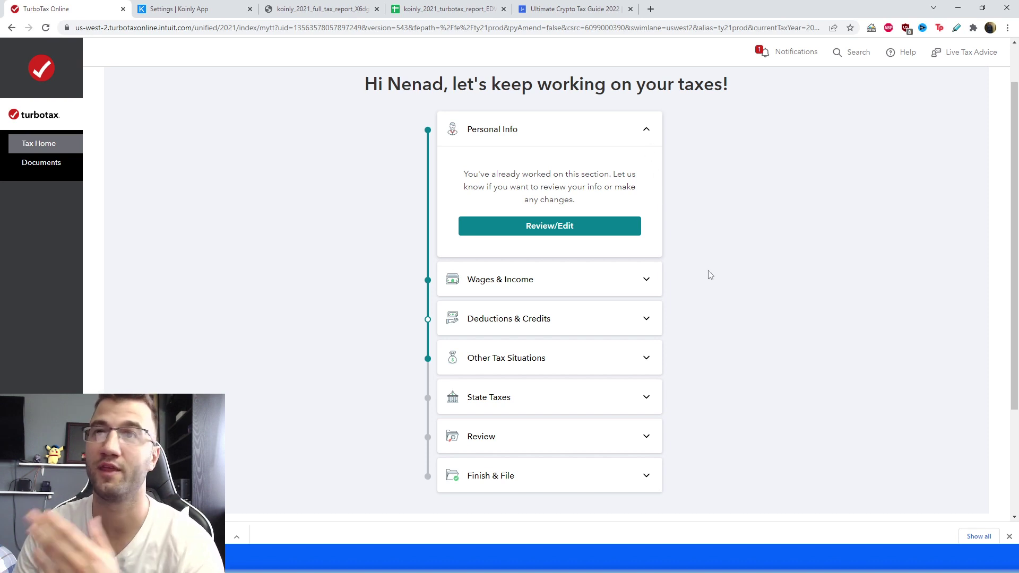
pyautogui.click(552, 273)
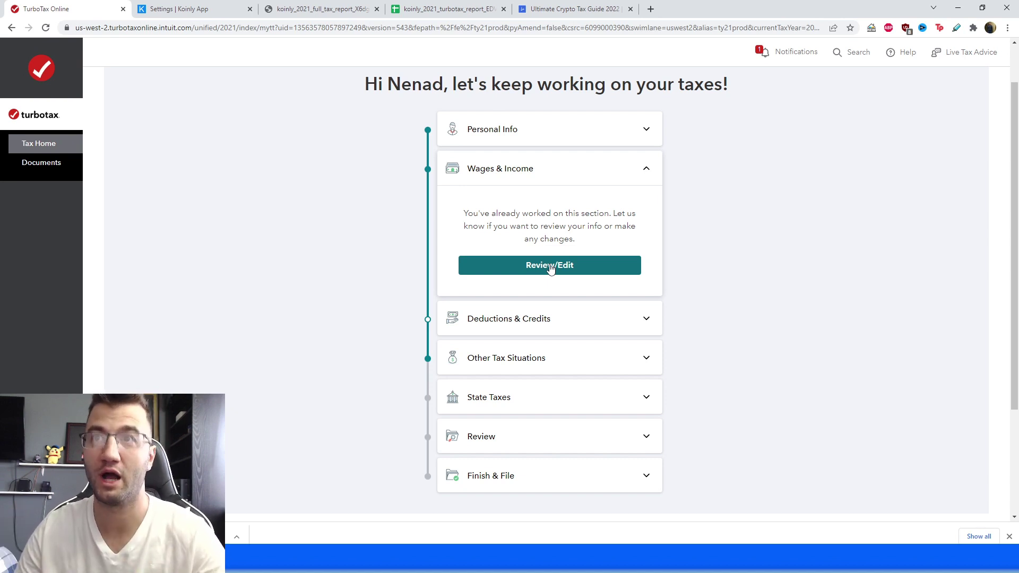
pyautogui.click(550, 266)
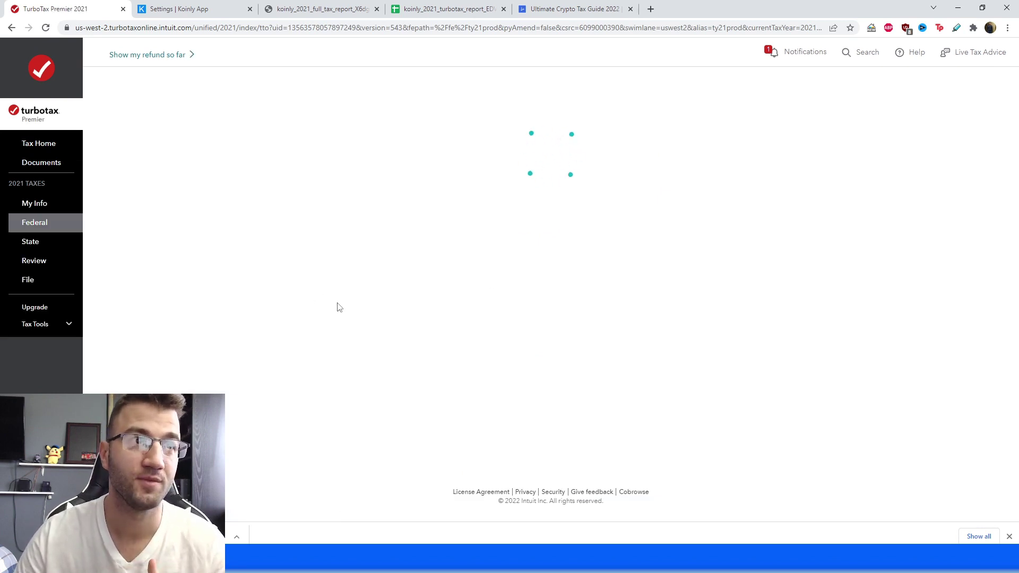
pyautogui.click(47, 227)
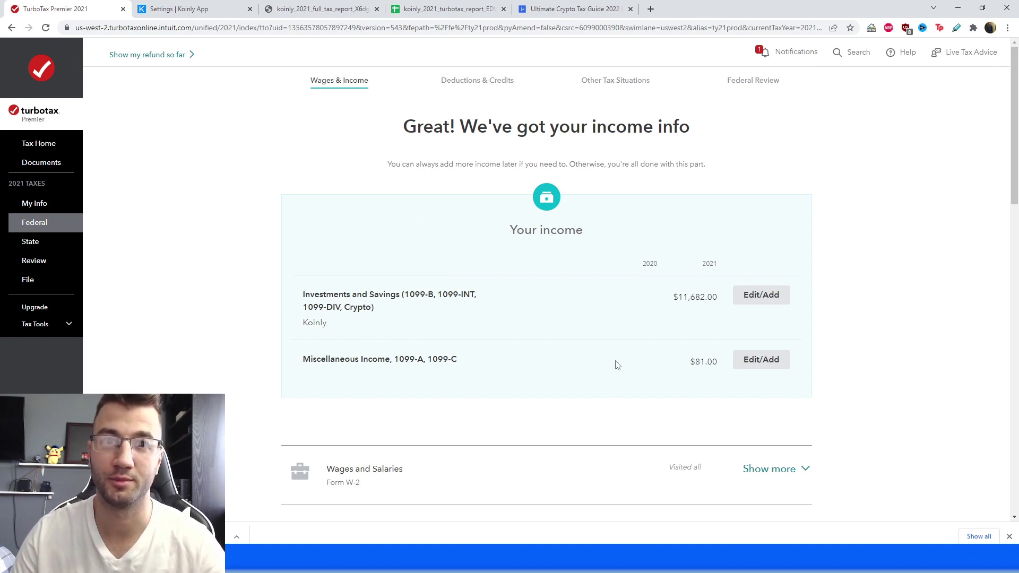
# - Expand Investments and Savings and check the cryptocurrency wording in the stocks row
pyautogui.scroll(-2, 457, 432)
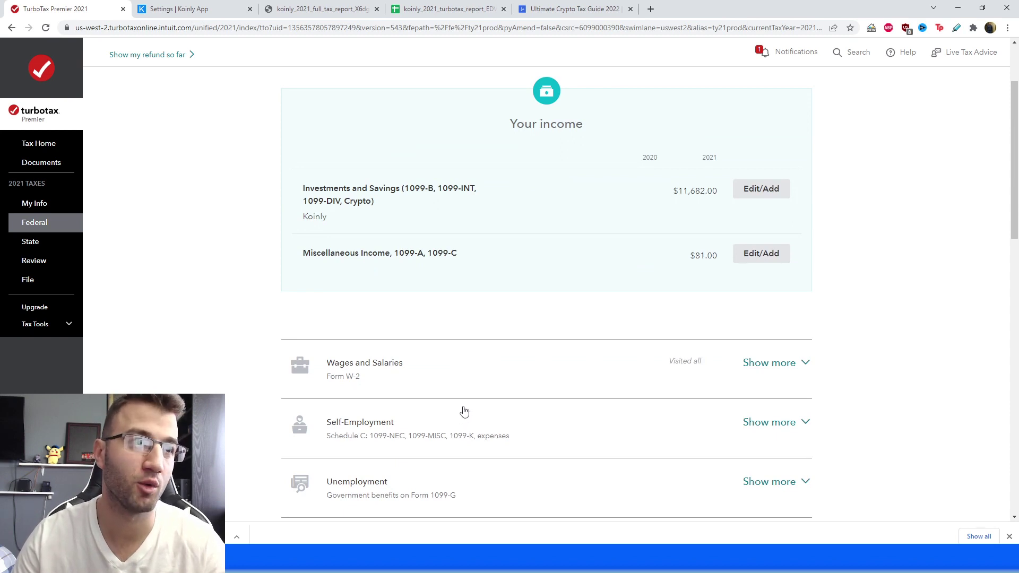
pyautogui.scroll(-3, 477, 405)
pyautogui.scroll(-2, 503, 395)
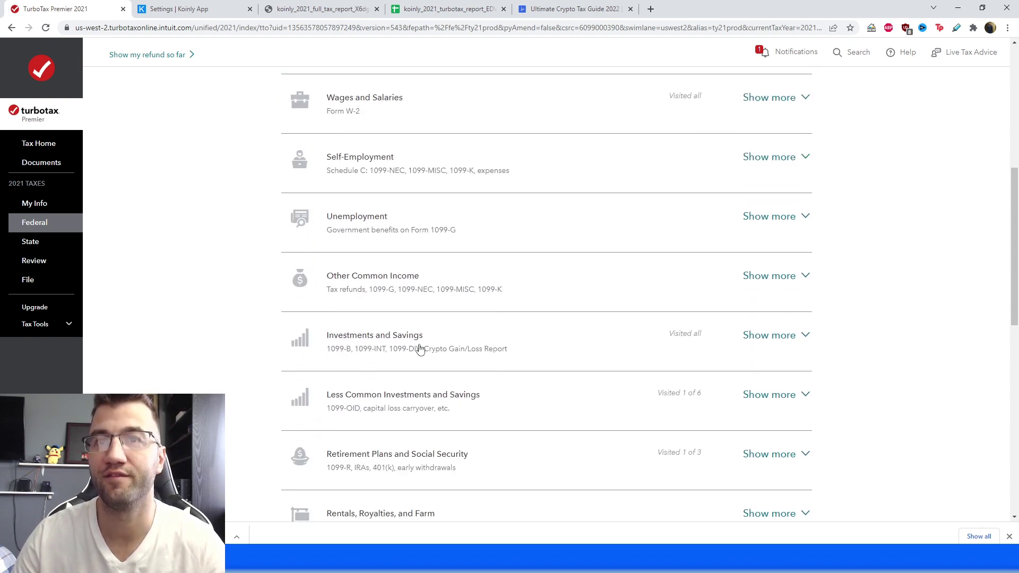
pyautogui.click(775, 336)
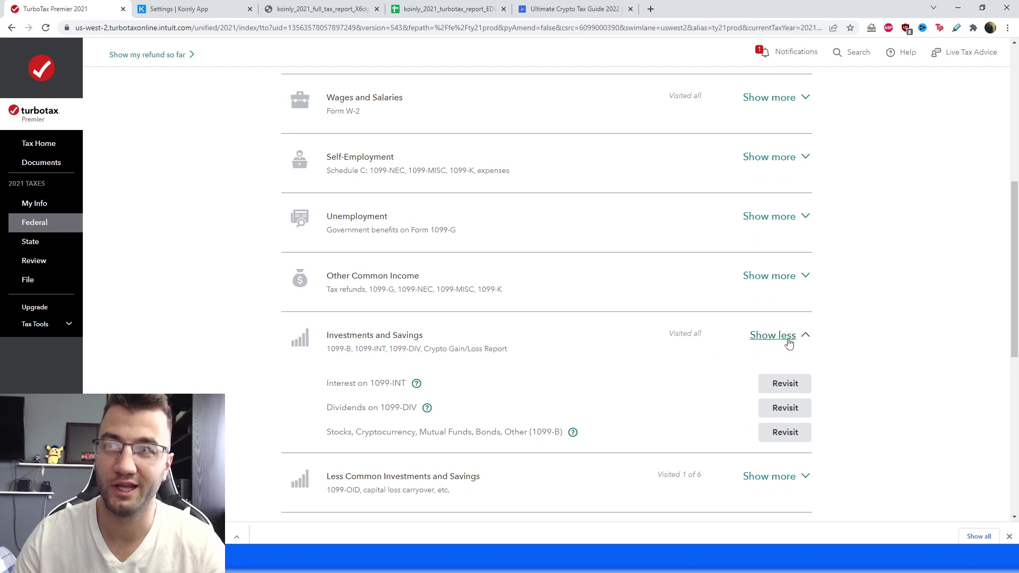
pyautogui.scroll(-2, 372, 342)
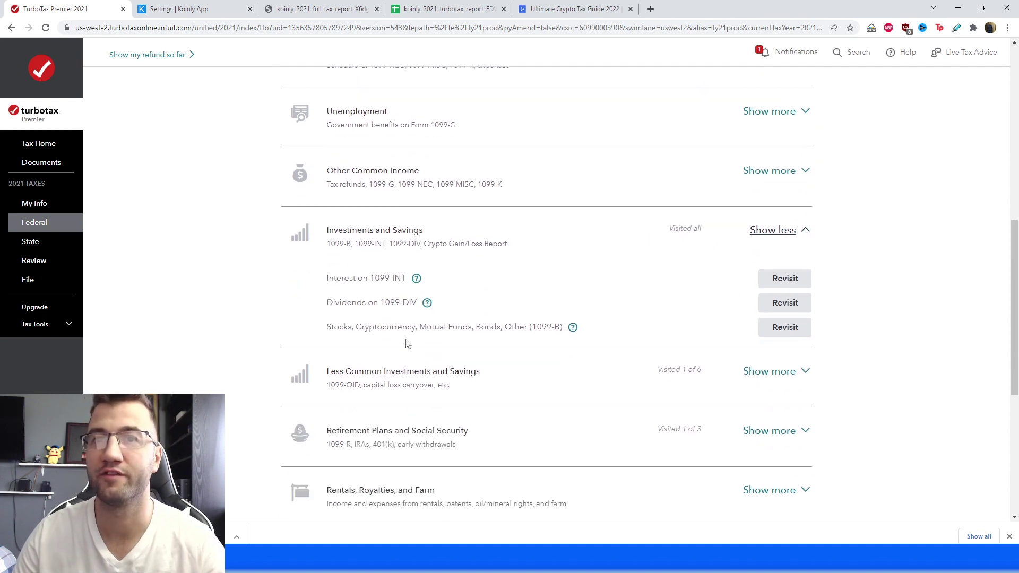
pyautogui.moveTo(328, 335); pyautogui.dragTo(398, 332)
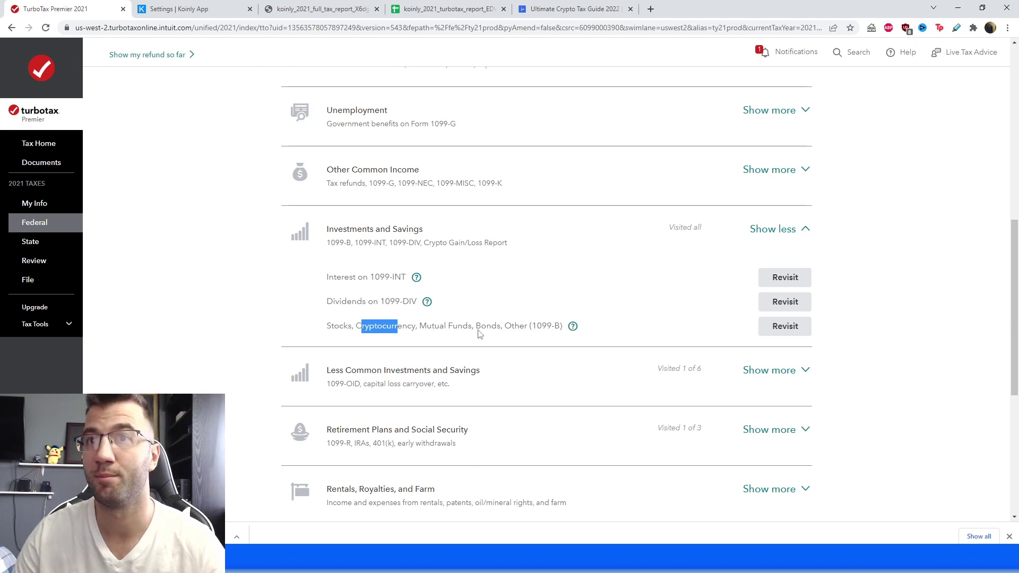
pyautogui.click(337, 332)
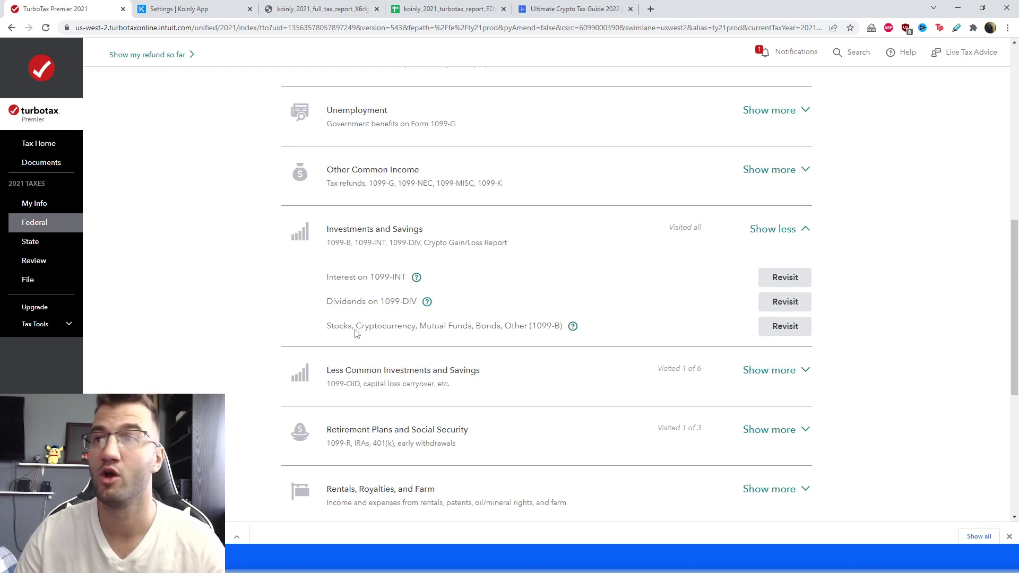
# - Look over the investment topics and Less Common Investments, then revisit the stocks and cryptocurrency entries
pyautogui.moveTo(356, 333); pyautogui.dragTo(326, 273)
pyautogui.click(772, 370)
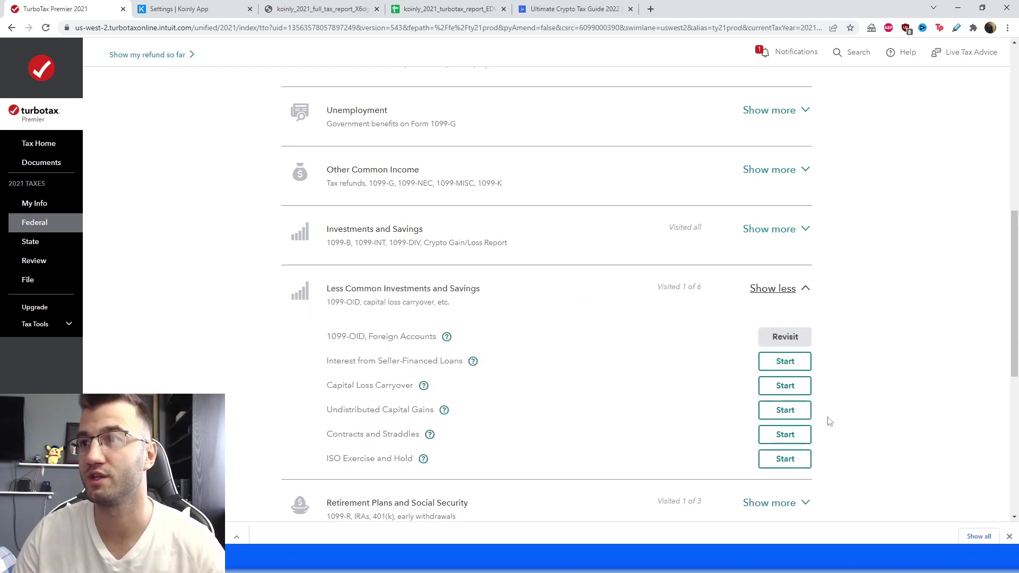
pyautogui.click(801, 290)
pyautogui.click(780, 230)
pyautogui.click(812, 341)
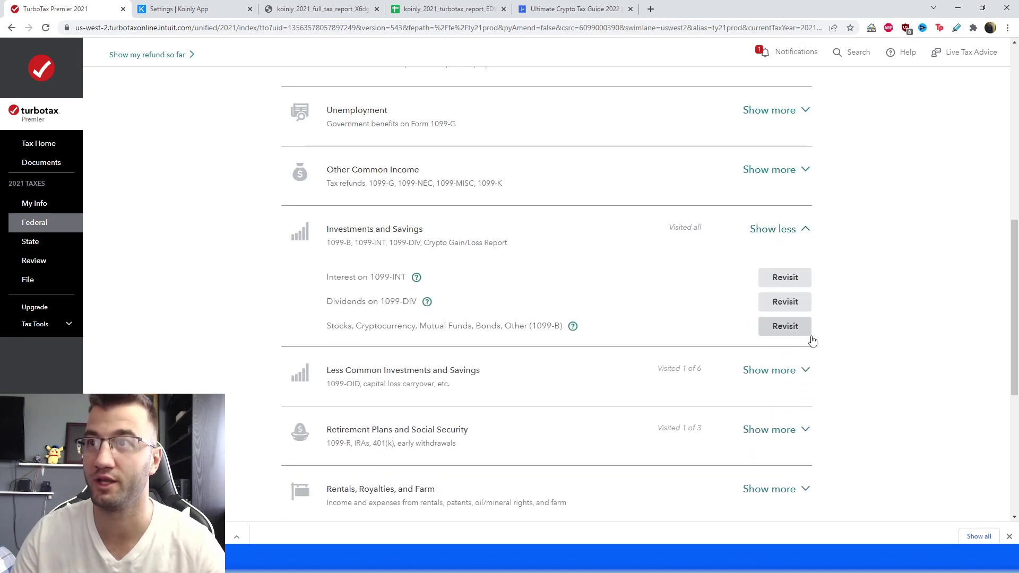
pyautogui.click(785, 329)
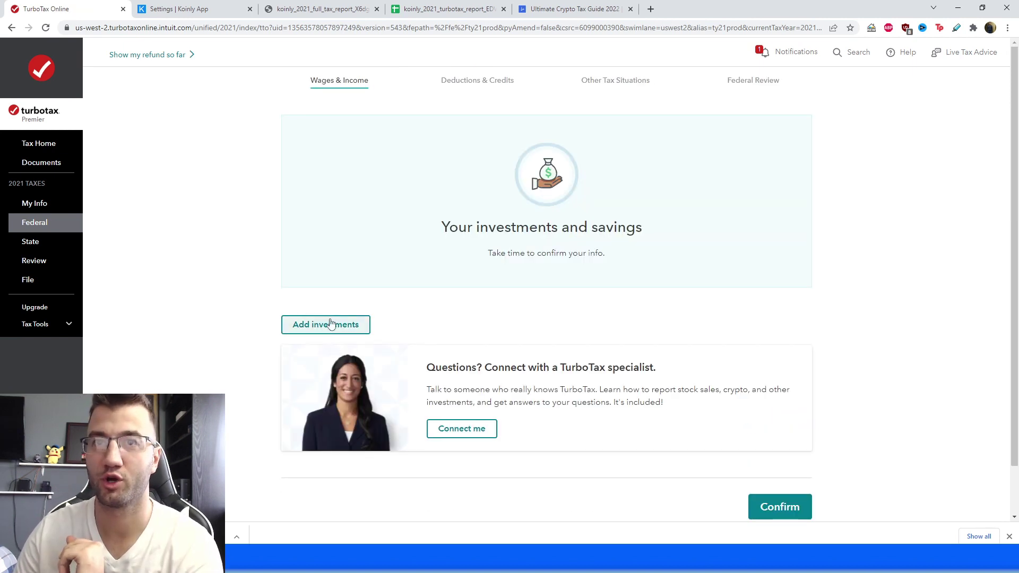
# - Add a new investment, skipping the institution import, with Cryptocurrency as the investment type
pyautogui.click(334, 325)
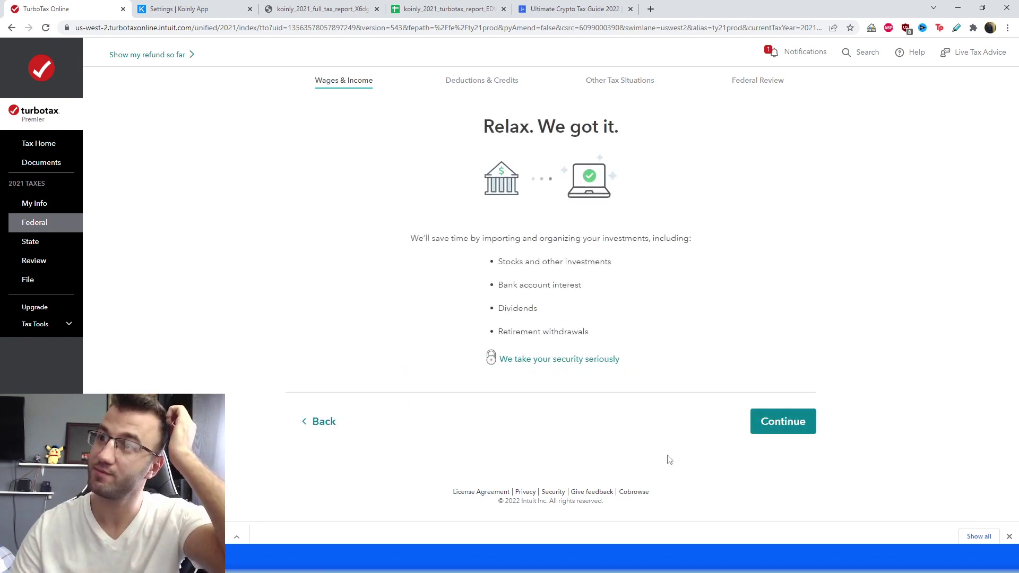
pyautogui.click(791, 422)
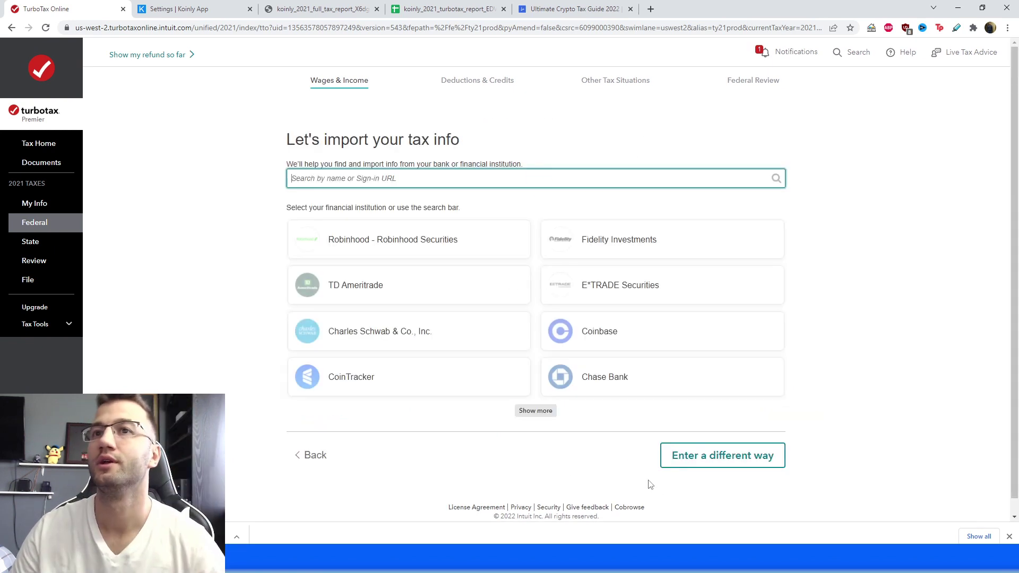
pyautogui.click(704, 464)
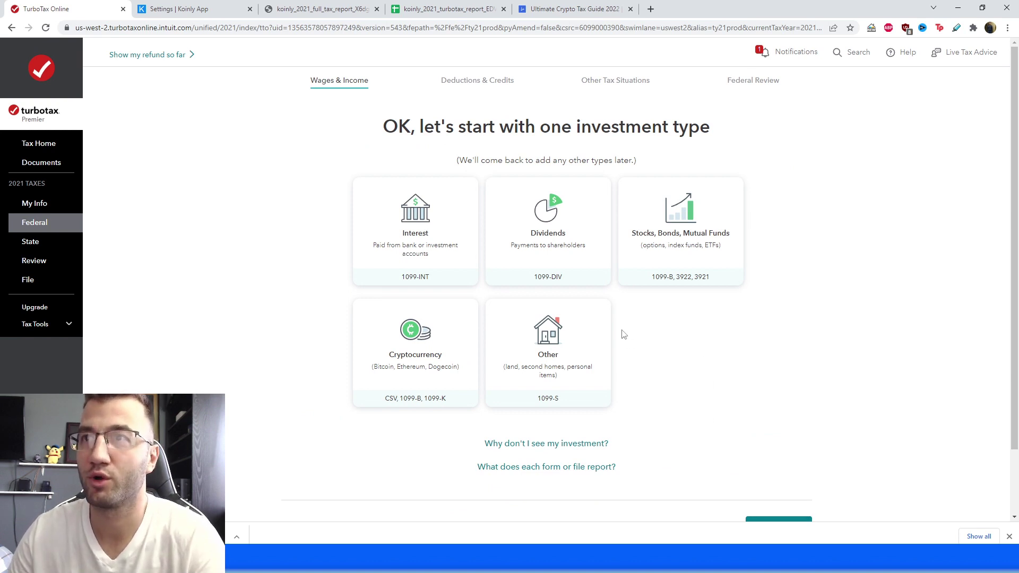
pyautogui.click(426, 342)
pyautogui.scroll(-2, 498, 394)
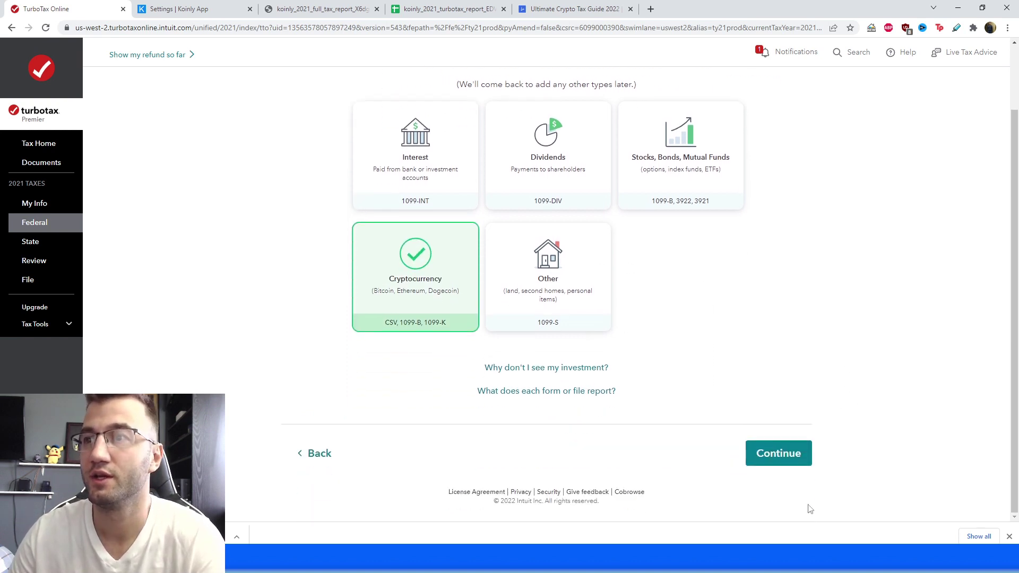
pyautogui.scroll(2, 801, 454)
pyautogui.scroll(-2, 802, 454)
pyautogui.click(777, 454)
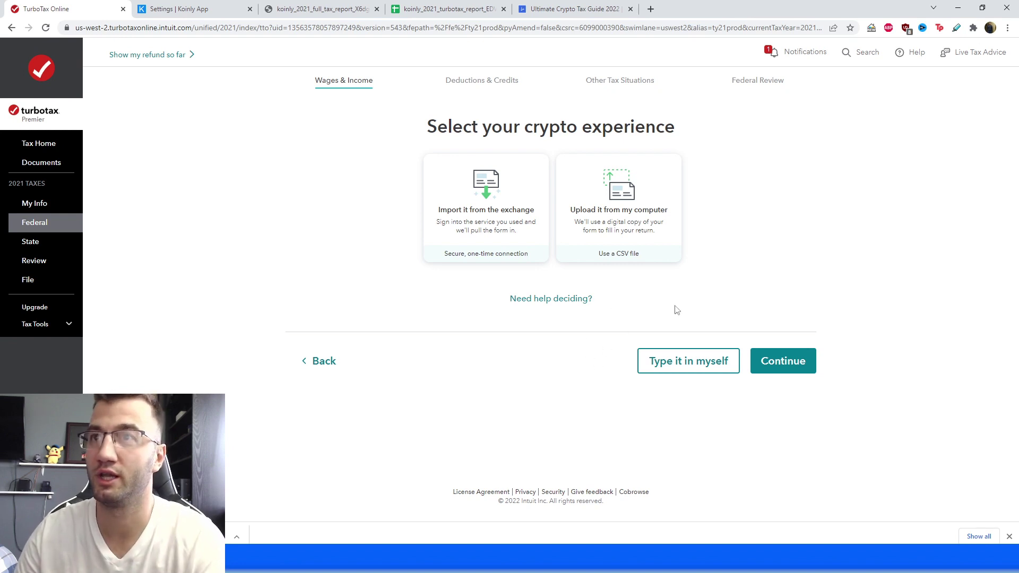
# - Choose a CSV upload from the computer with Other service named Koinly
pyautogui.click(667, 260)
pyautogui.click(787, 366)
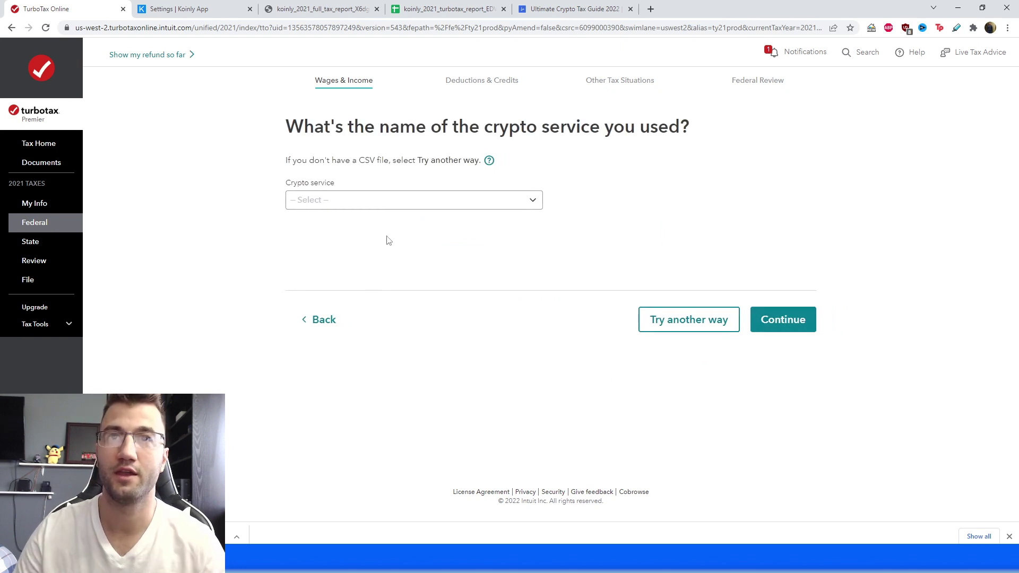
pyautogui.click(375, 203)
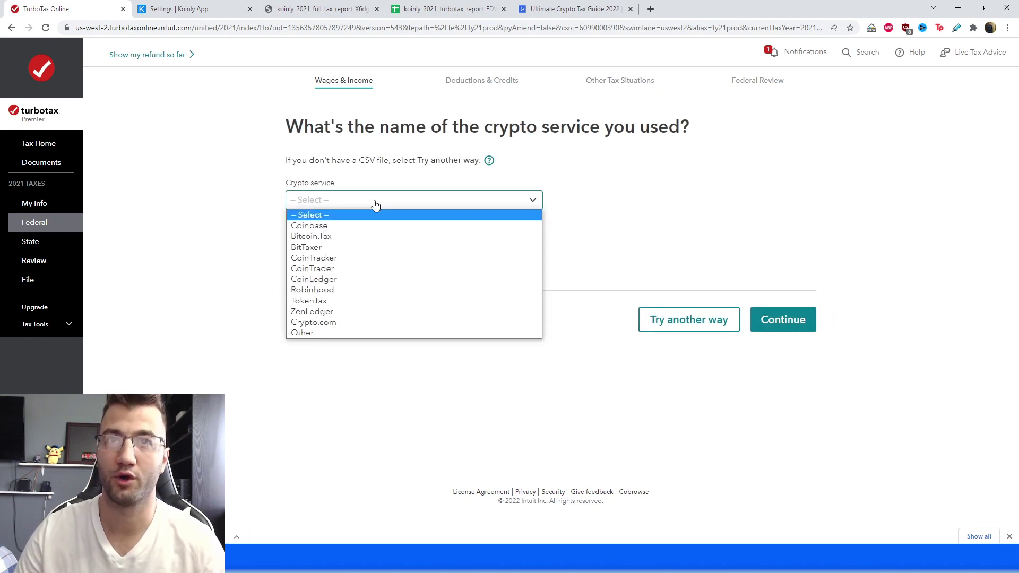
pyautogui.click(323, 333)
pyautogui.click(374, 266)
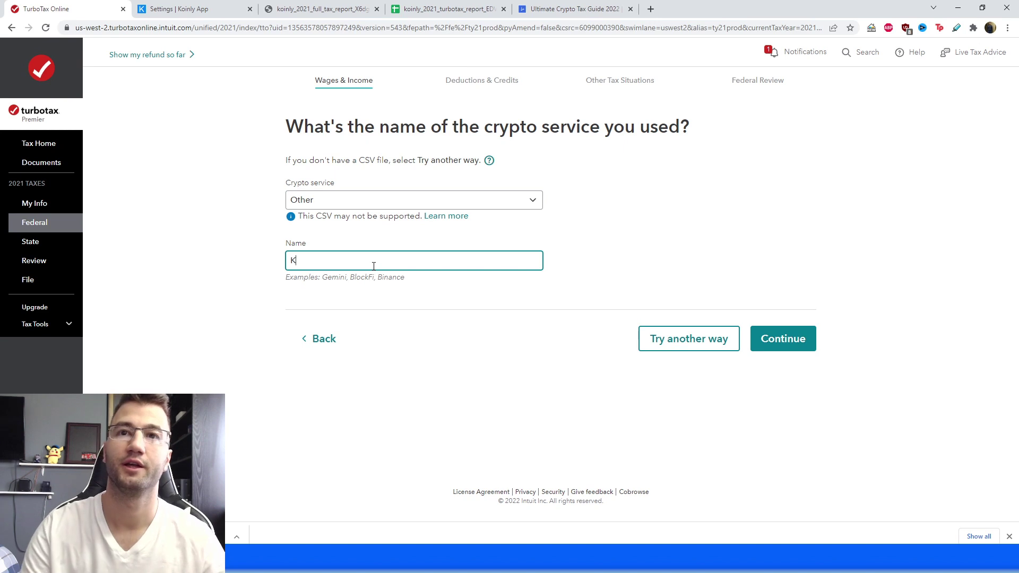
pyautogui.click(774, 346)
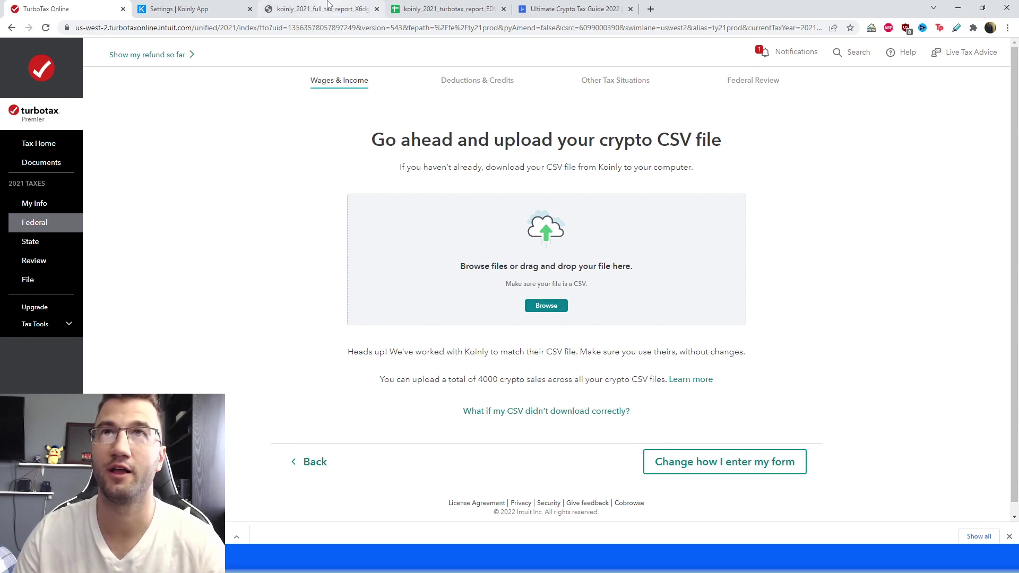
# - Check the Koinly TurboTax spreadsheet, full tax report and settings, then return to TurboTax for upload
pyautogui.click(443, 9)
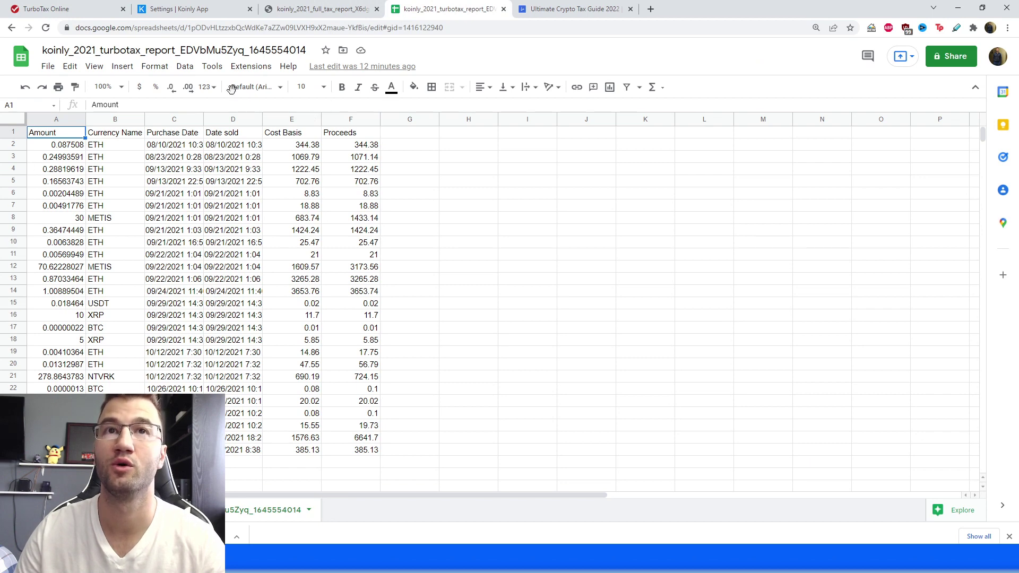
pyautogui.click(313, 9)
pyautogui.click(159, 6)
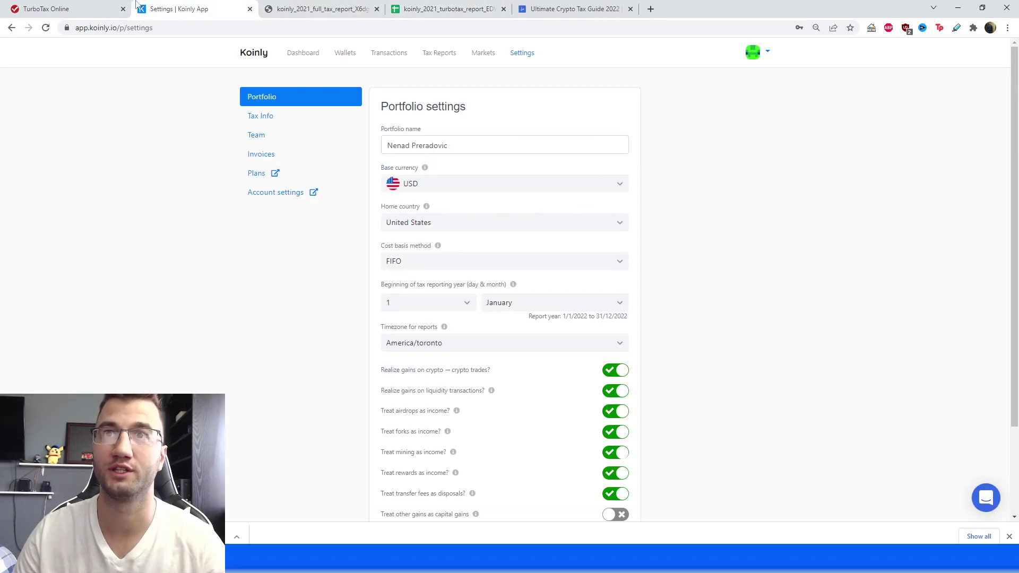
pyautogui.click(69, 9)
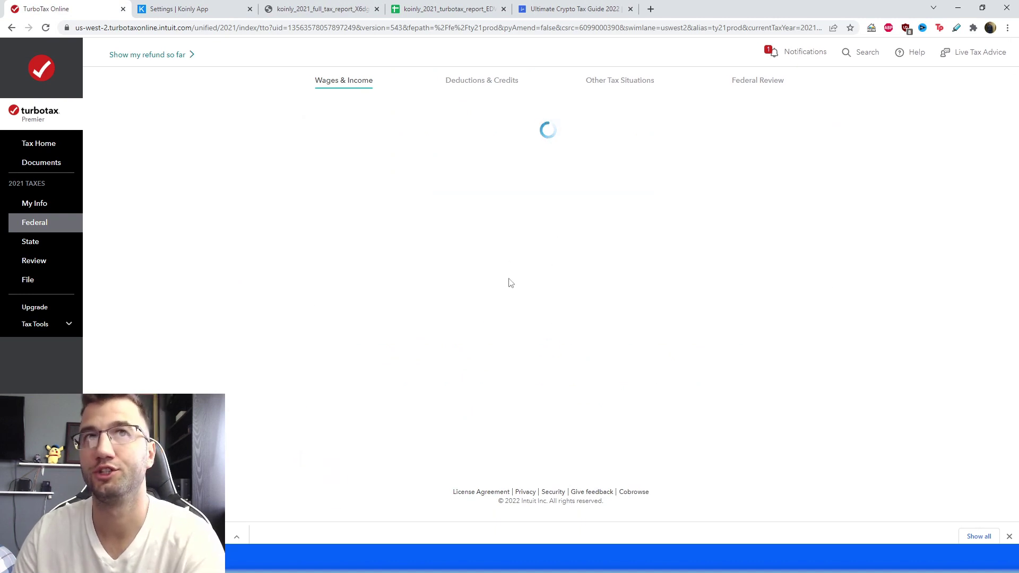
# - Expand the Koinly 1099-B summary to check its cost basis total, then edit its sales
pyautogui.scroll(-1, 499, 345)
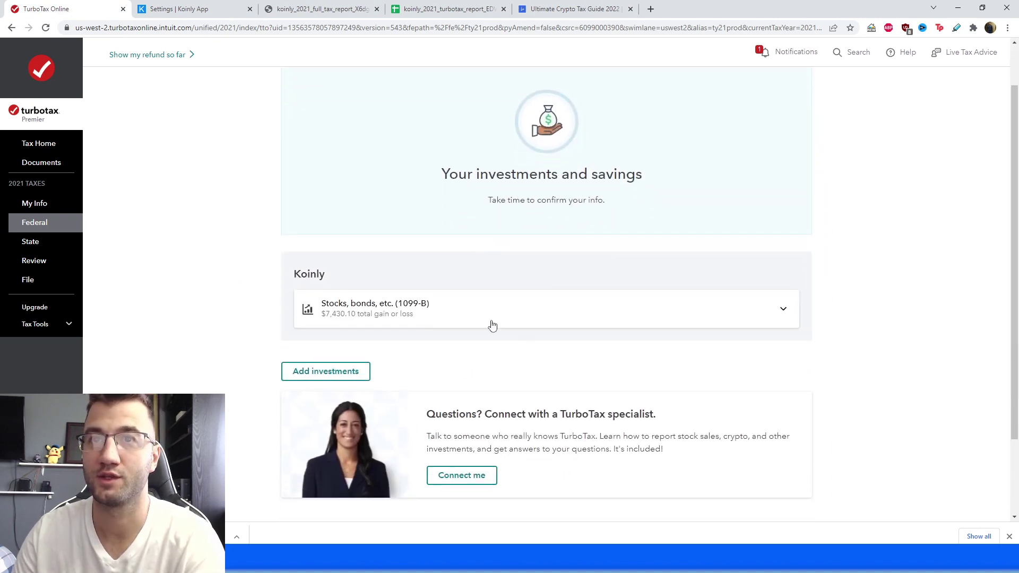
pyautogui.click(497, 314)
pyautogui.scroll(-1, 496, 335)
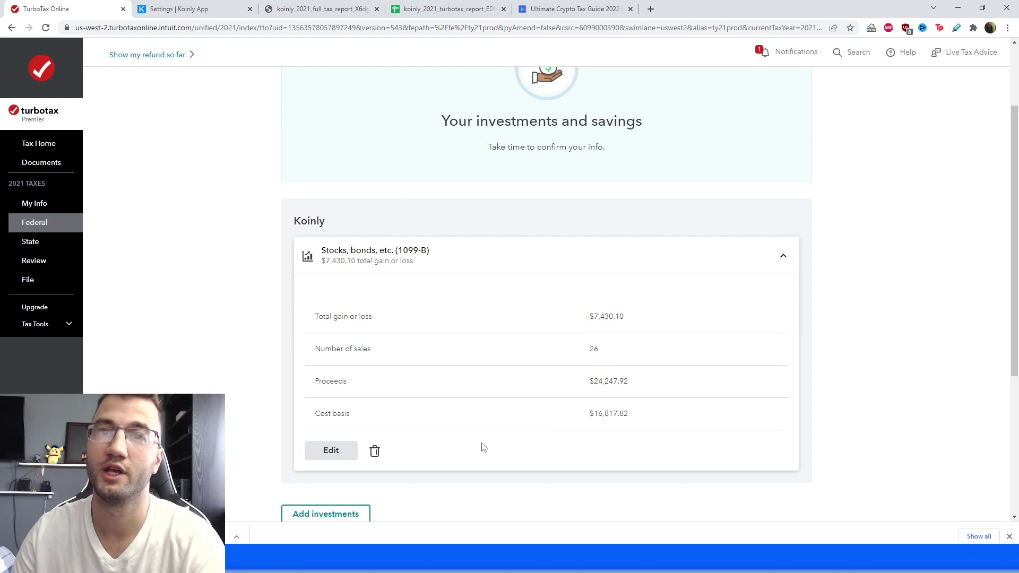
pyautogui.doubleClick(598, 420)
pyautogui.click(598, 422)
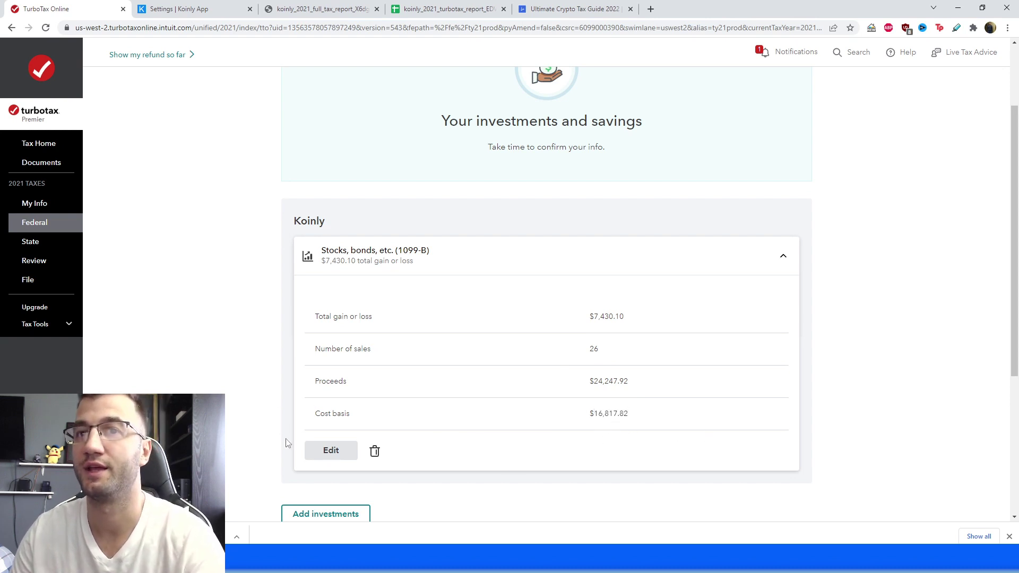
pyautogui.click(324, 451)
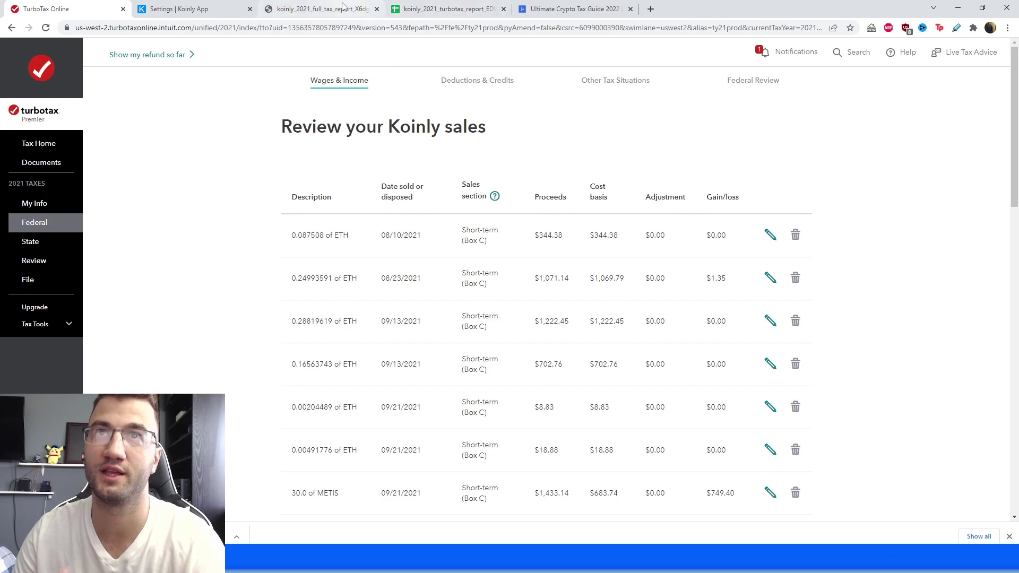
# - Check the Koinly sales against the report spreadsheet and scroll through the review list
pyautogui.click(441, 8)
pyautogui.click(64, 8)
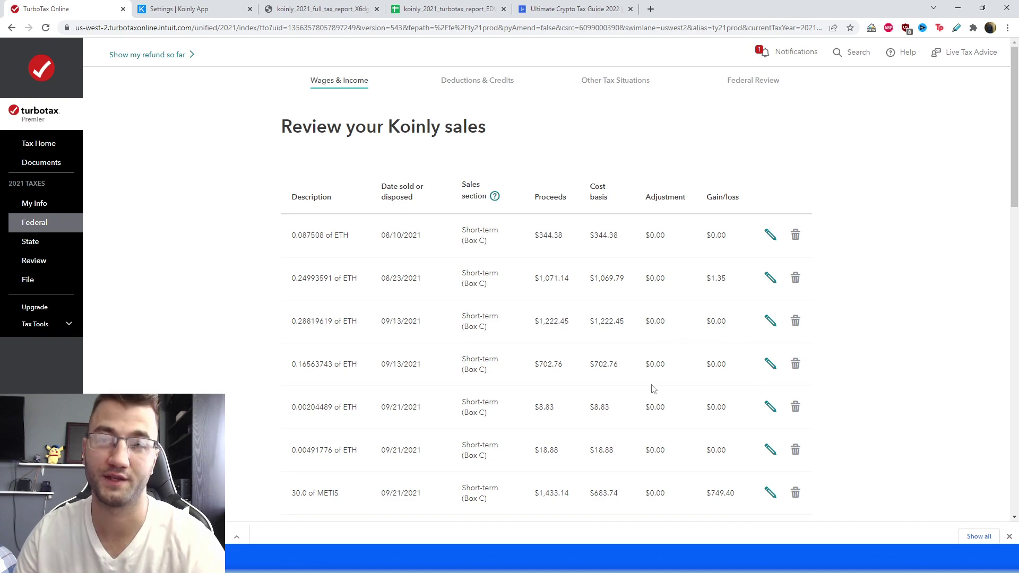
pyautogui.scroll(-3, 614, 395)
pyautogui.scroll(-5, 636, 391)
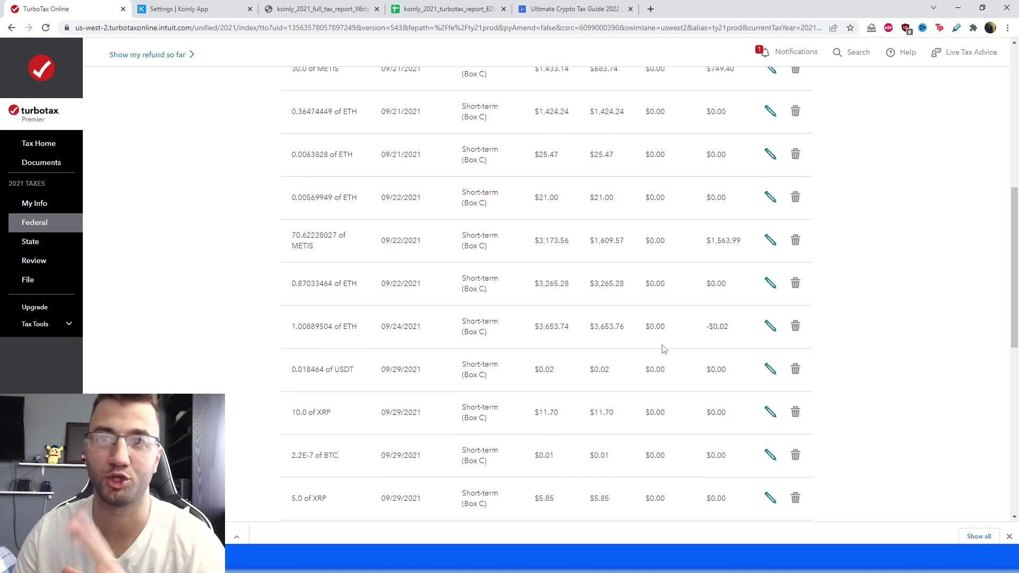
pyautogui.scroll(-2, 648, 408)
pyautogui.scroll(-2, 653, 348)
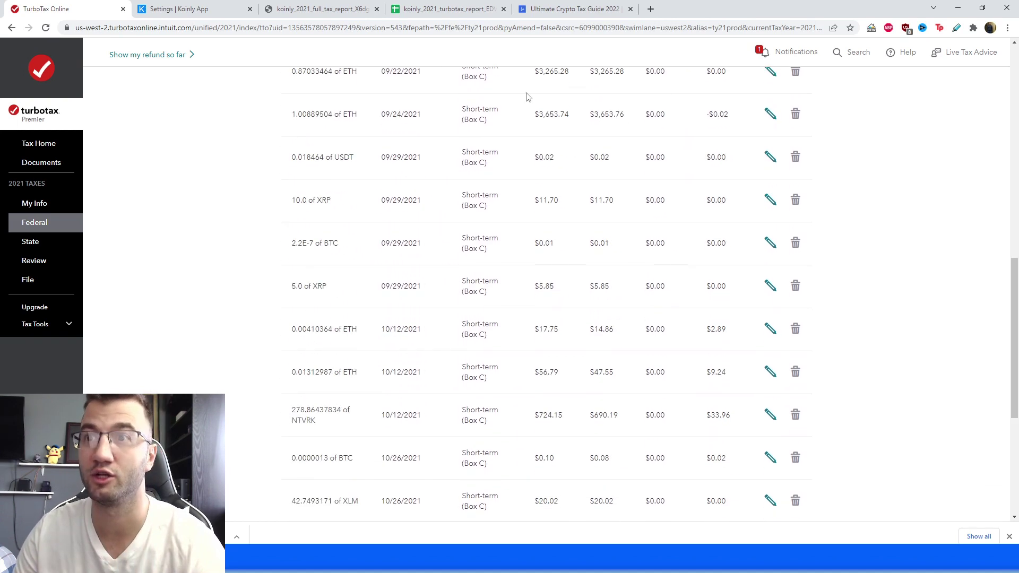
pyautogui.scroll(-3, 651, 391)
pyautogui.scroll(-3, 664, 485)
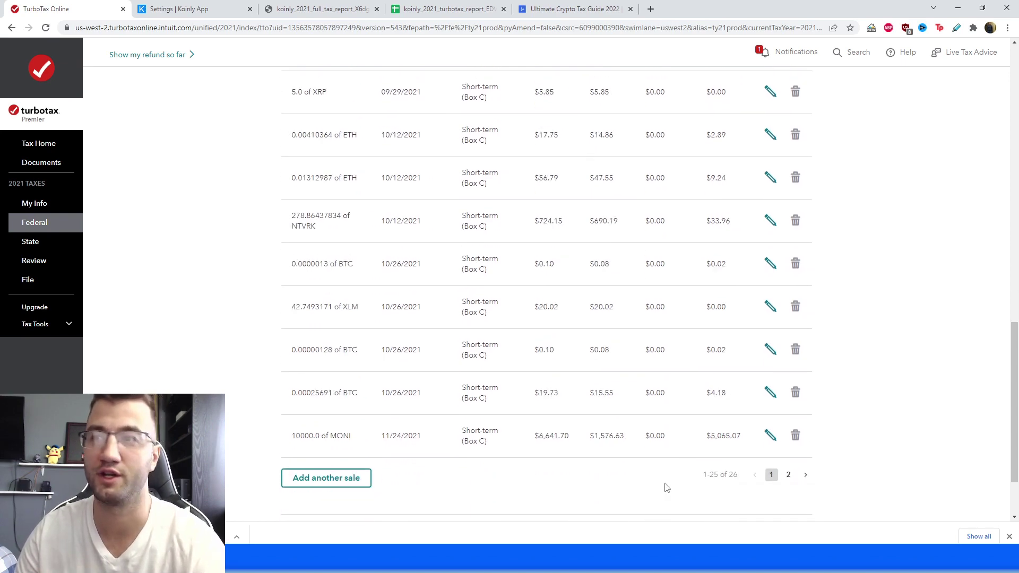
# - Accept the reviewed Koinly sales and confirm the investments summary showing $7,429 in gains
pyautogui.click(778, 453)
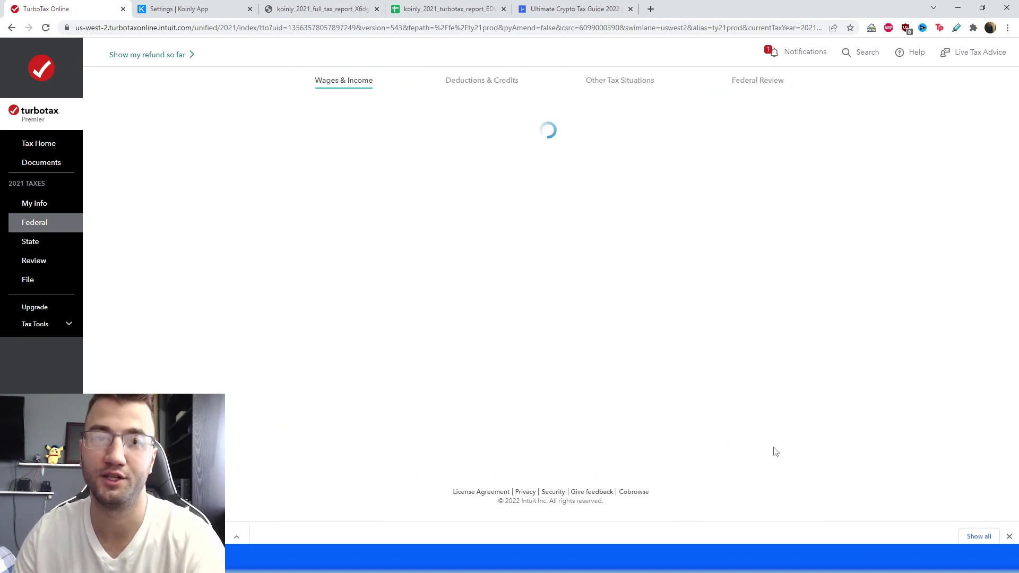
pyautogui.scroll(-3, 738, 465)
pyautogui.click(770, 467)
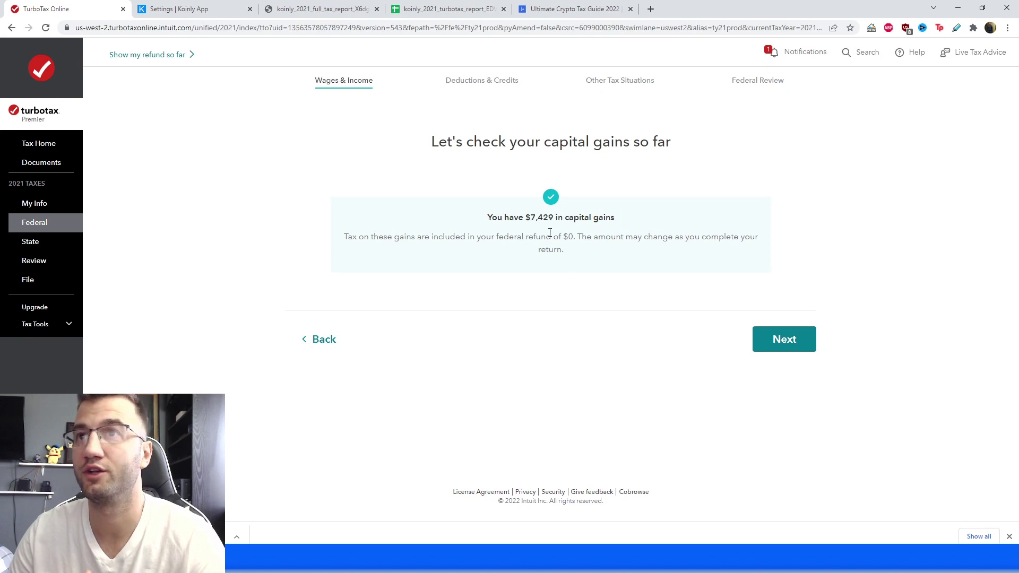
# - Move past the capital gains check to the Wages & Income overview
pyautogui.click(763, 349)
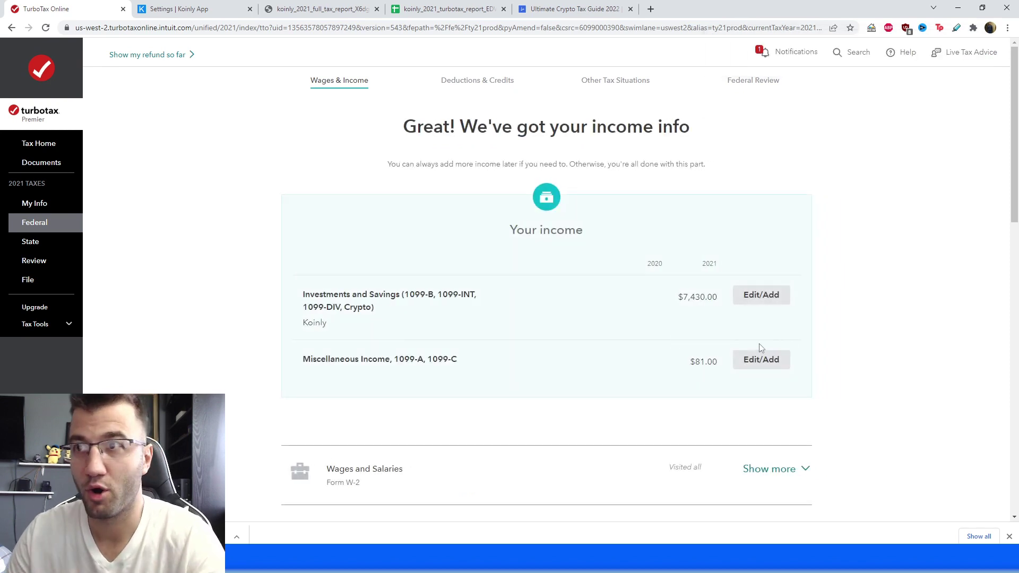
pyautogui.scroll(-2, 793, 475)
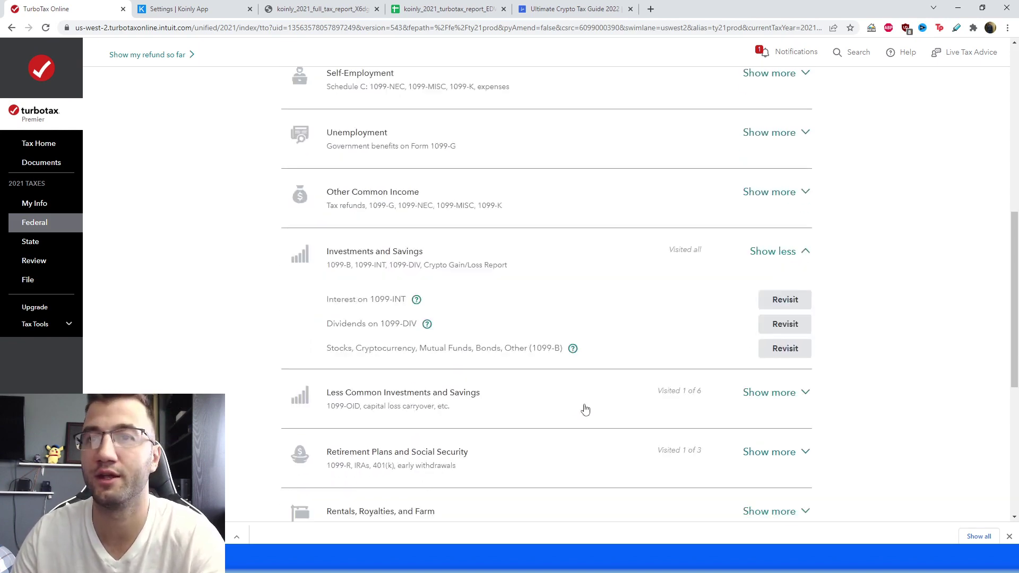
pyautogui.scroll(-4, 586, 410)
# - Expand Less Common Income and reopen the Miscellaneous Income, 1099-A, 1099-C topic
pyautogui.click(774, 400)
pyautogui.scroll(-2, 839, 349)
pyautogui.scroll(-3, 839, 349)
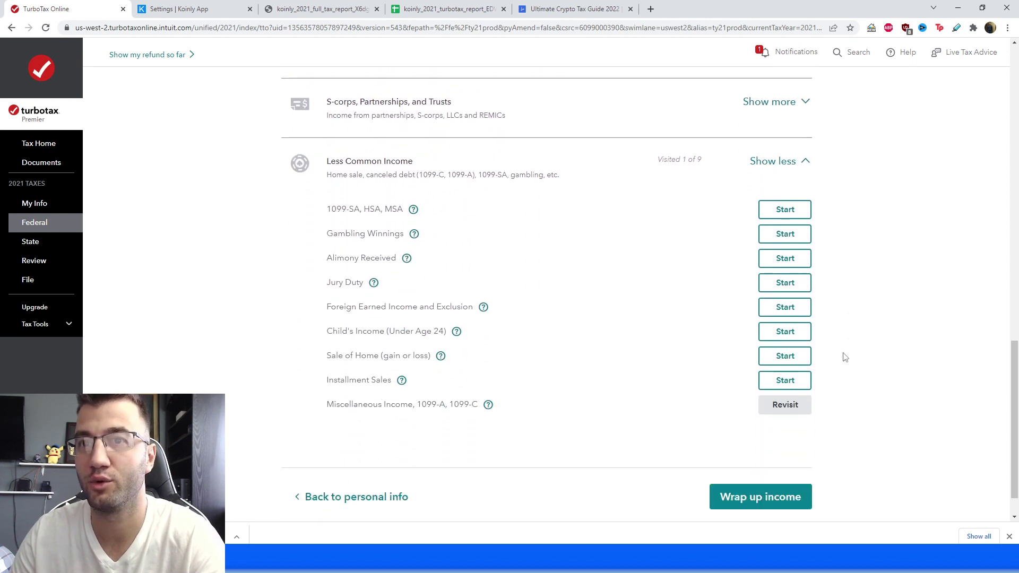
pyautogui.scroll(-1, 845, 356)
pyautogui.moveTo(325, 362); pyautogui.dragTo(474, 366)
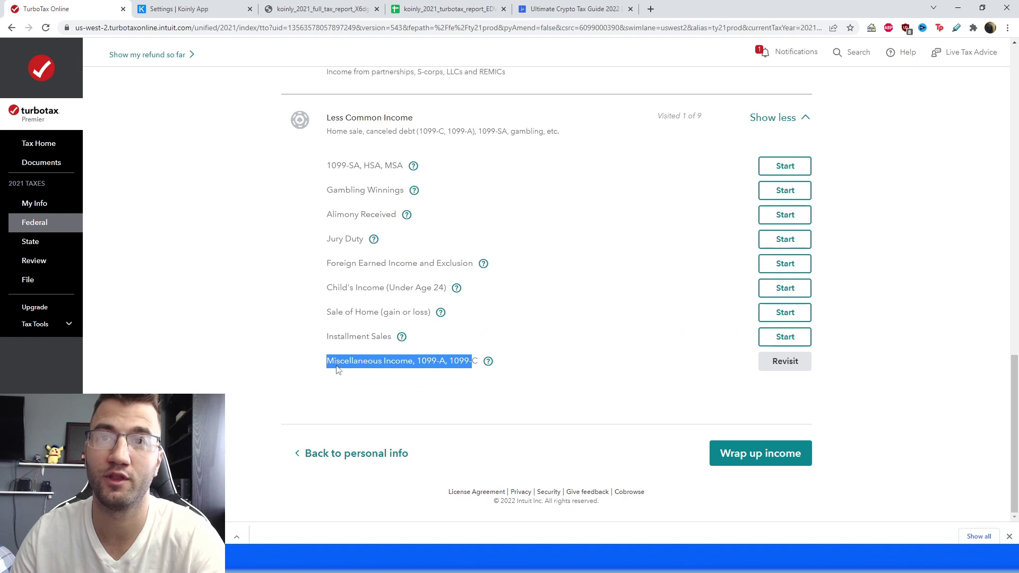
pyautogui.click(435, 368)
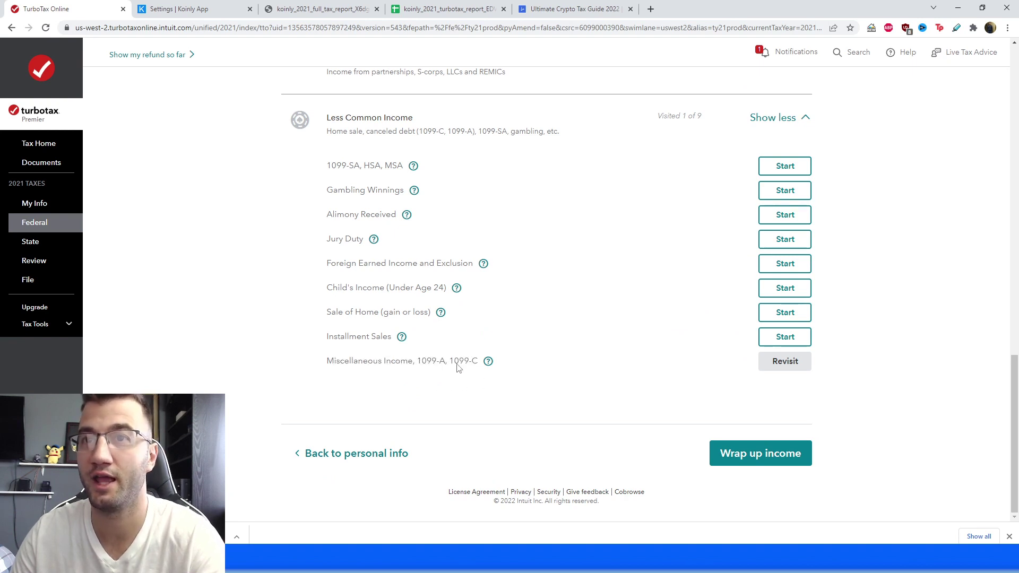
pyautogui.click(784, 367)
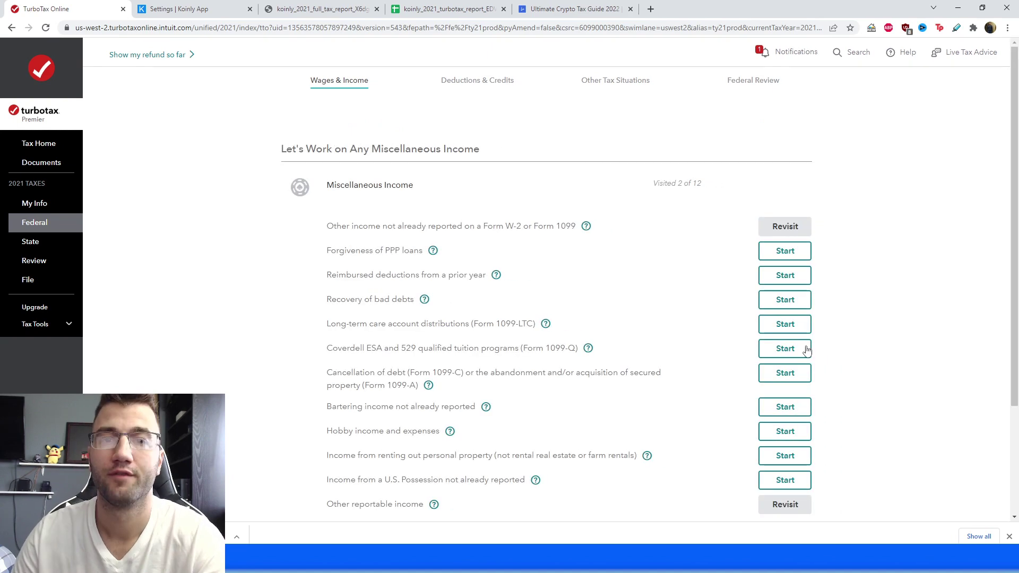
# - Revisit Other reportable income under Miscellaneous Income and answer Yes to other taxable income
pyautogui.scroll(-2, 849, 414)
pyautogui.moveTo(314, 396); pyautogui.dragTo(398, 398)
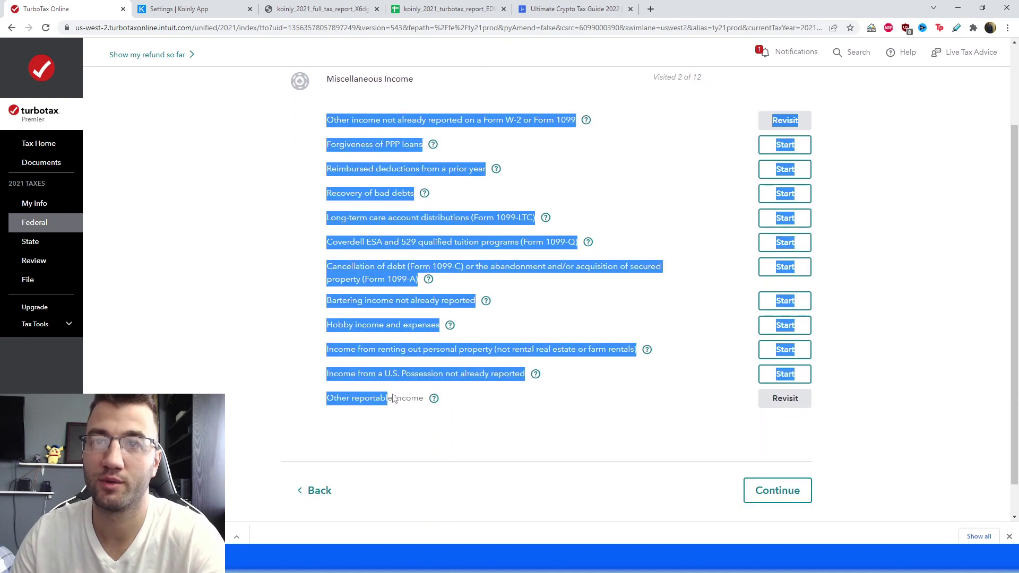
pyautogui.click(356, 403)
pyautogui.moveTo(330, 398); pyautogui.dragTo(413, 423)
pyautogui.click(413, 423)
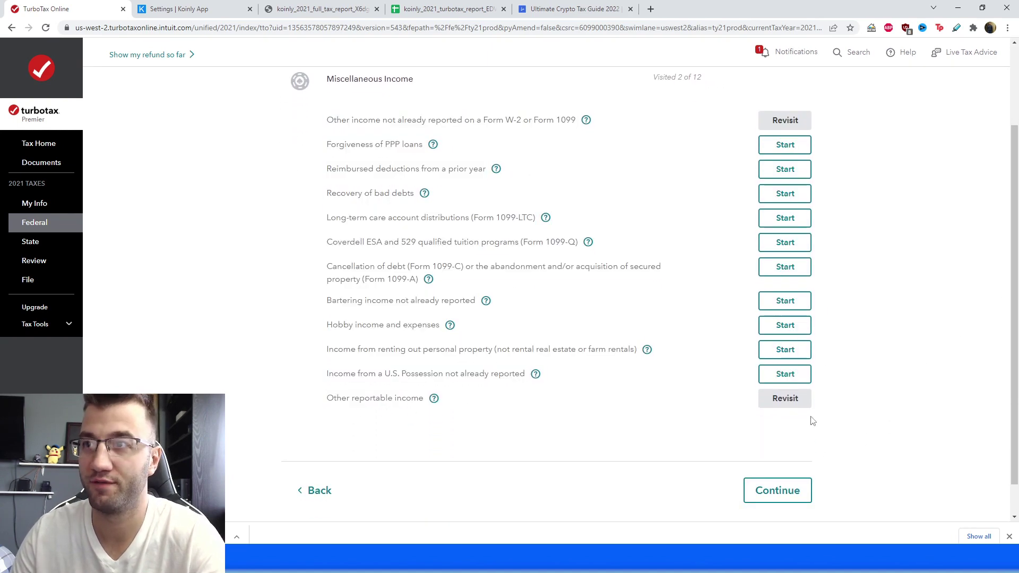
pyautogui.click(786, 399)
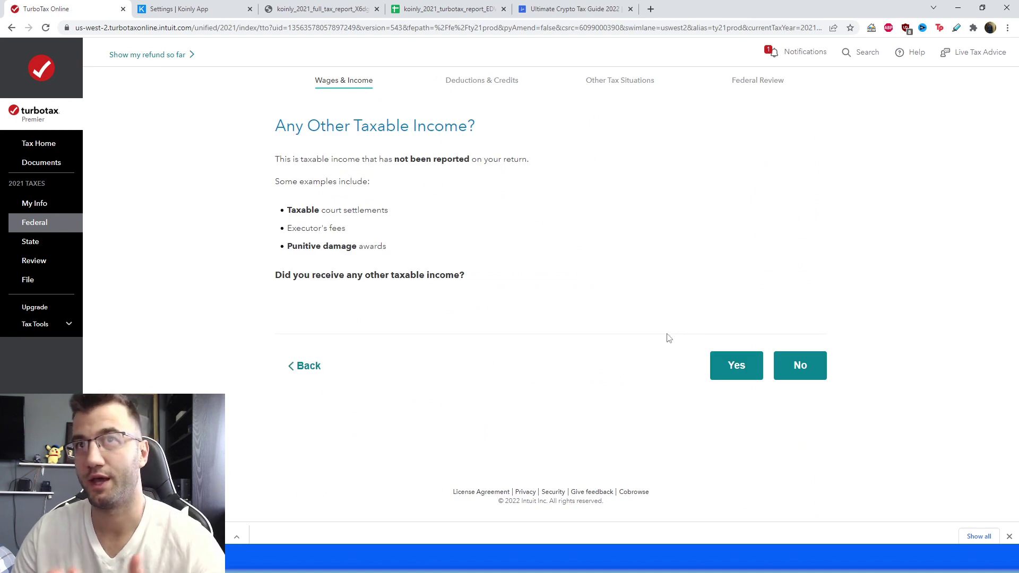
pyautogui.click(727, 366)
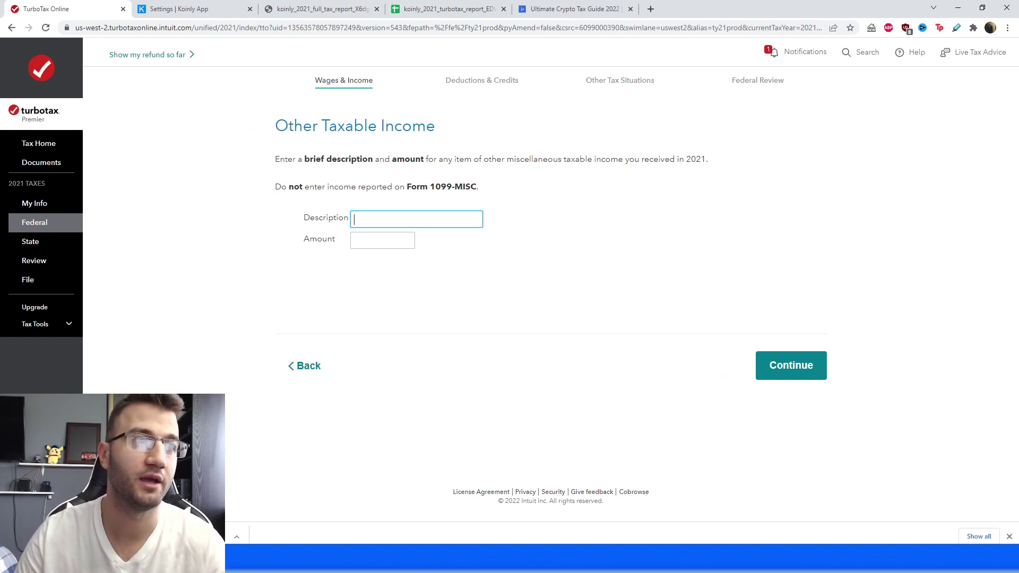
# - Place the Koinly tax report PDF in its own window beside the TurboTax form
pyautogui.click(320, 8)
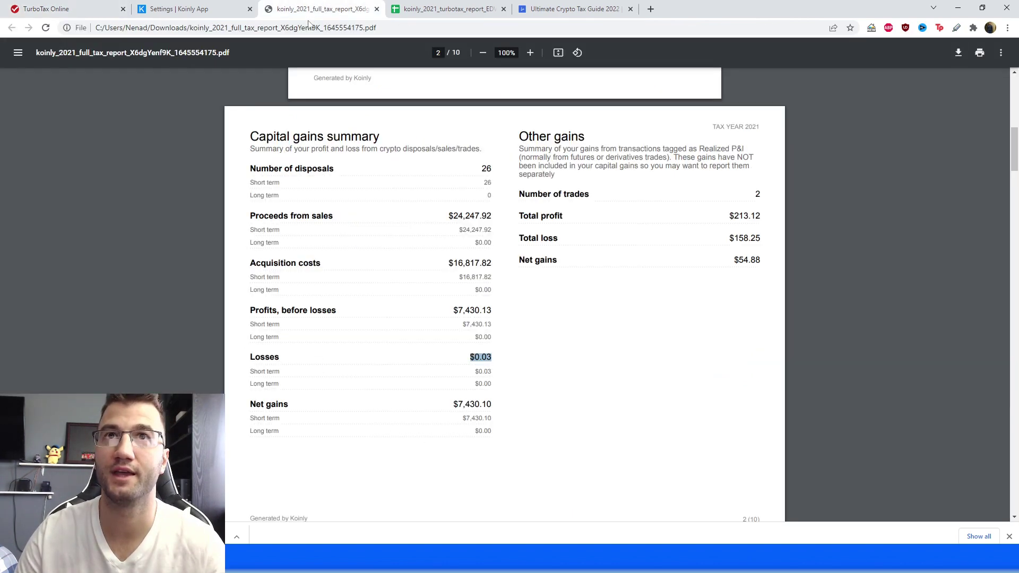
pyautogui.moveTo(320, 8); pyautogui.dragTo(122, 79)
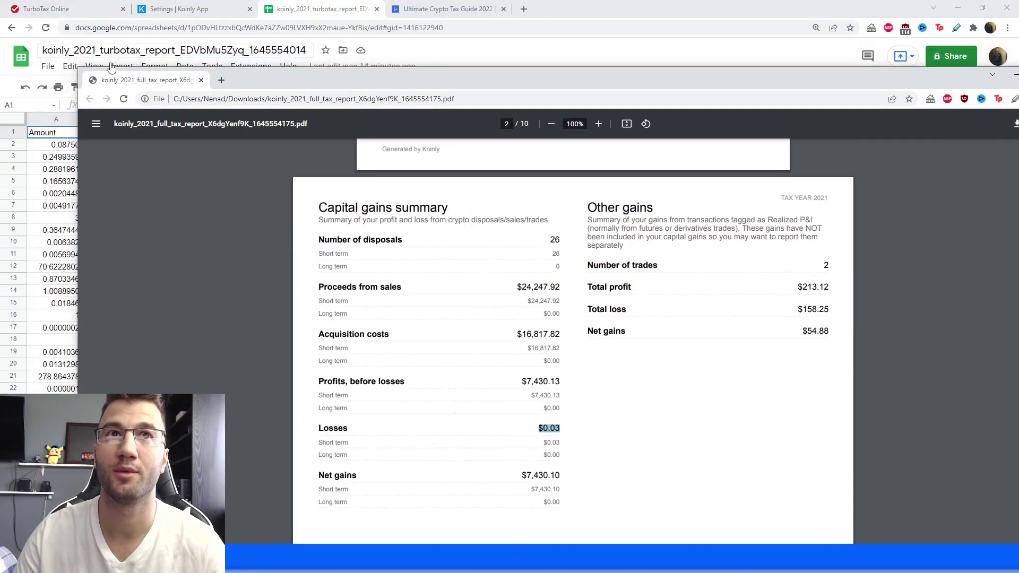
pyautogui.click(106, 8)
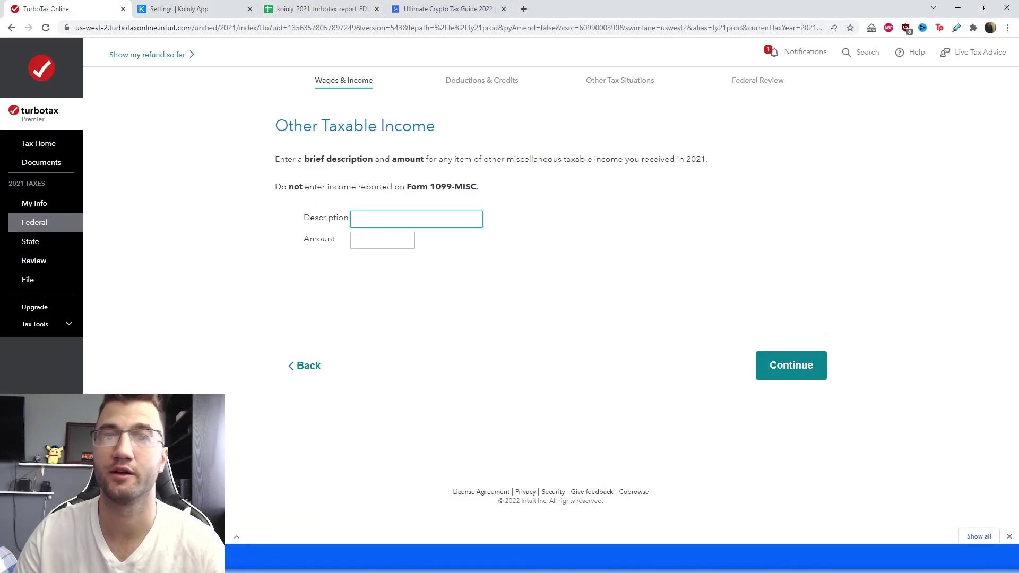
pyautogui.press('ctrl+super+o')
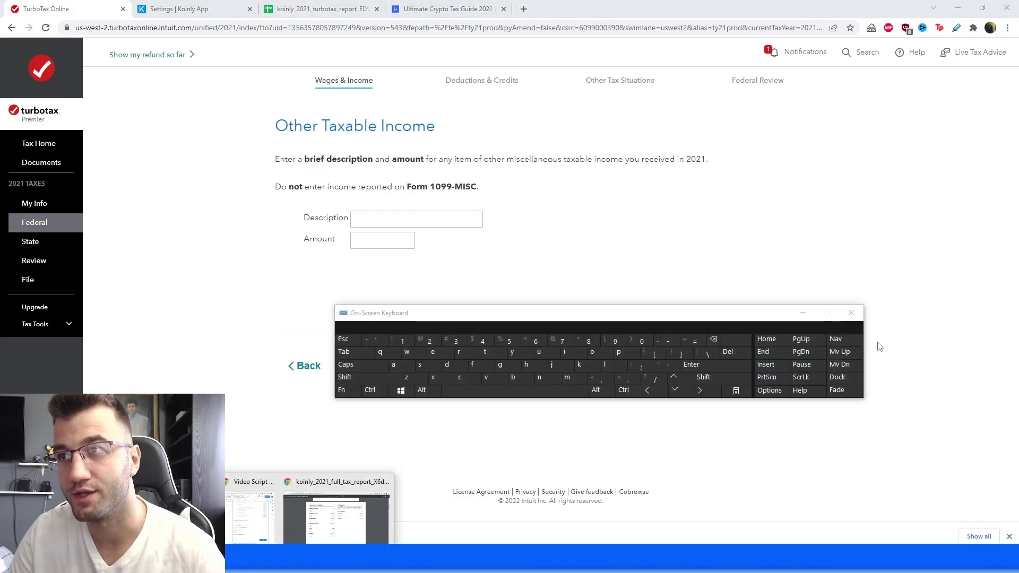
pyautogui.click(849, 317)
pyautogui.click(350, 486)
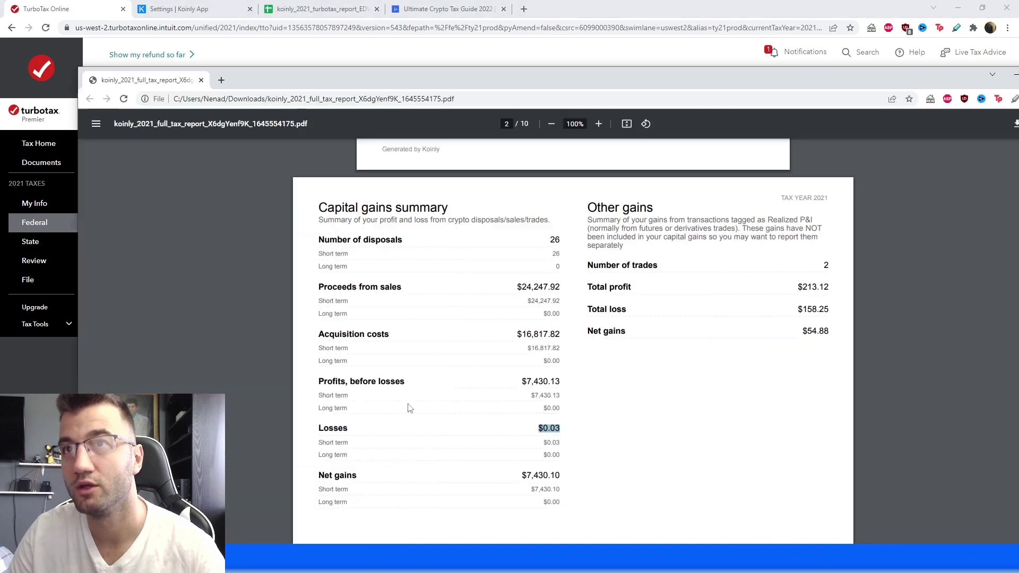
pyautogui.moveTo(333, 86); pyautogui.dragTo(666, 50)
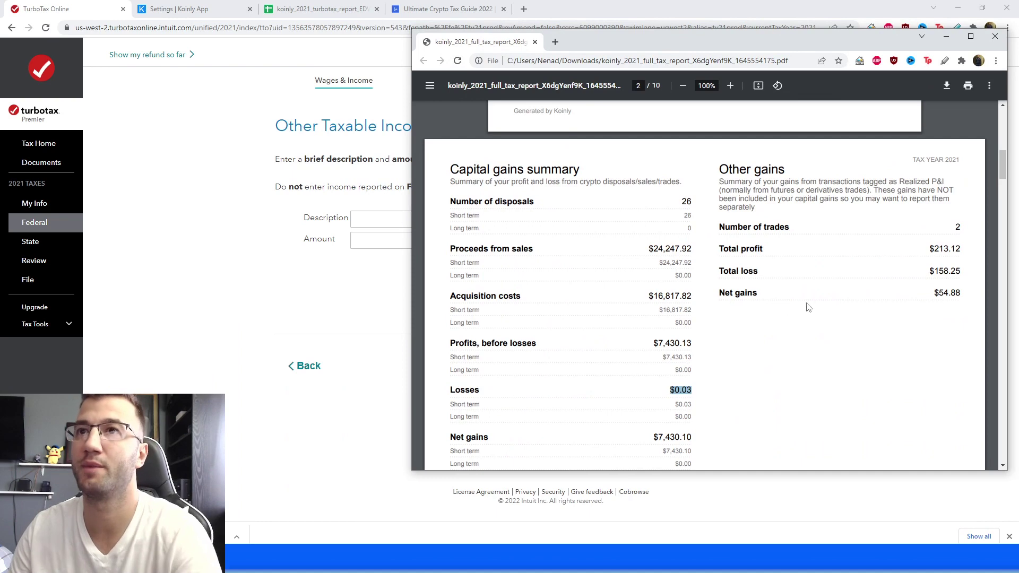
# - Find Koinly's income summary, noting $44.82 other income and the 101.96 total
pyautogui.scroll(-1, 685, 276)
pyautogui.scroll(-6, 685, 277)
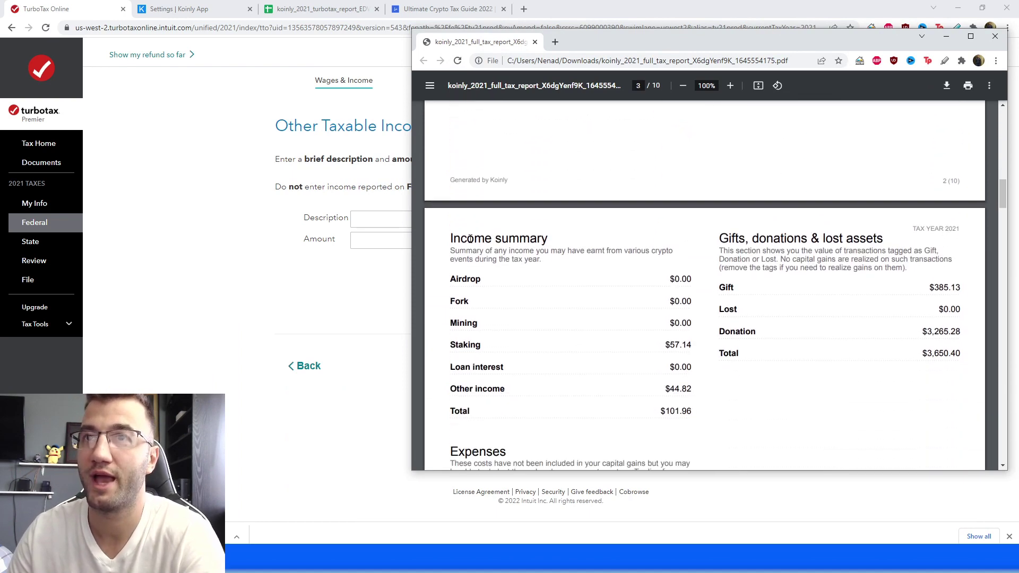
pyautogui.moveTo(451, 238); pyautogui.dragTo(548, 241)
pyautogui.scroll(-1, 589, 355)
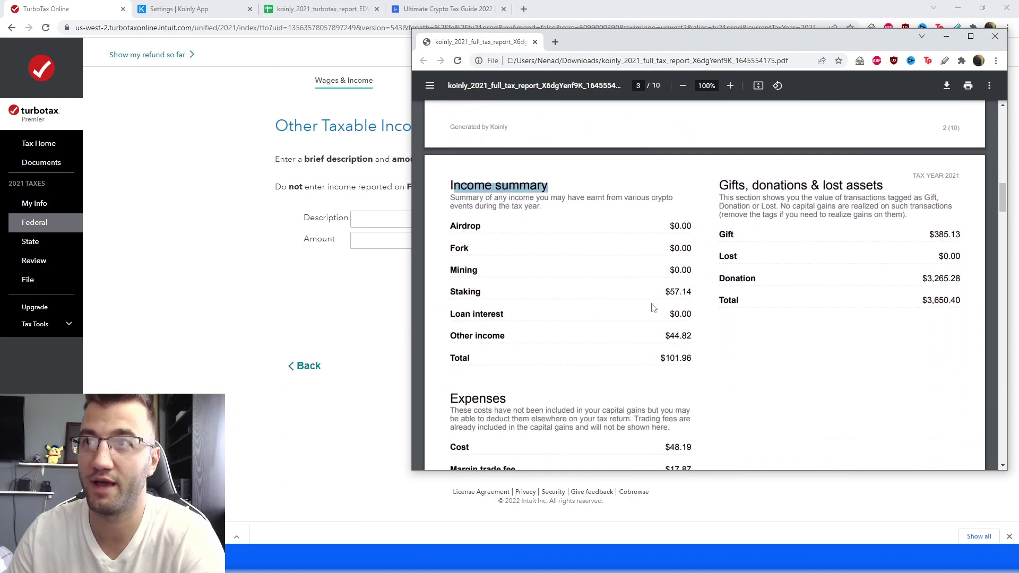
pyautogui.moveTo(664, 292); pyautogui.dragTo(694, 287)
pyautogui.moveTo(665, 335); pyautogui.dragTo(693, 336)
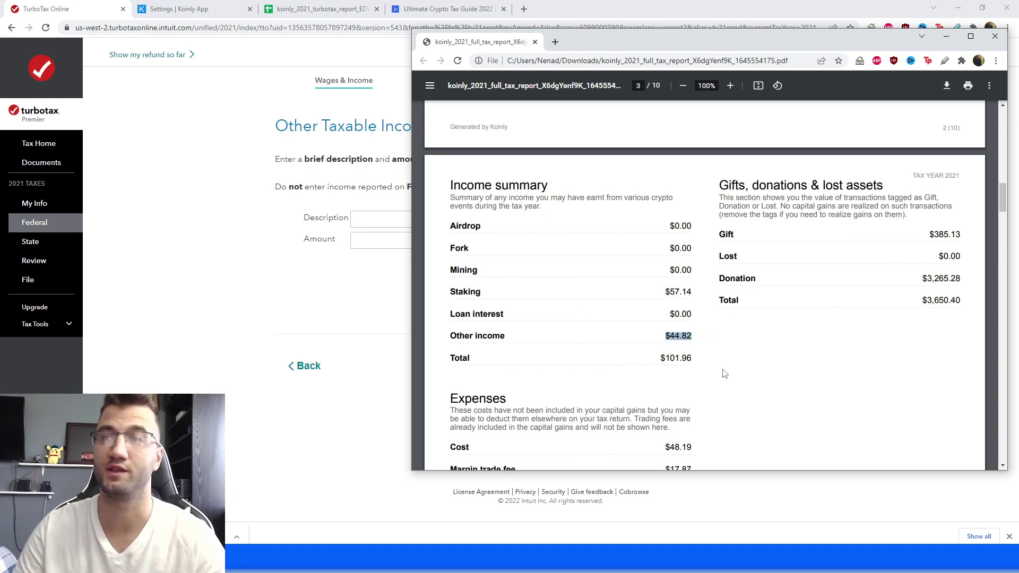
pyautogui.moveTo(668, 365); pyautogui.dragTo(699, 362)
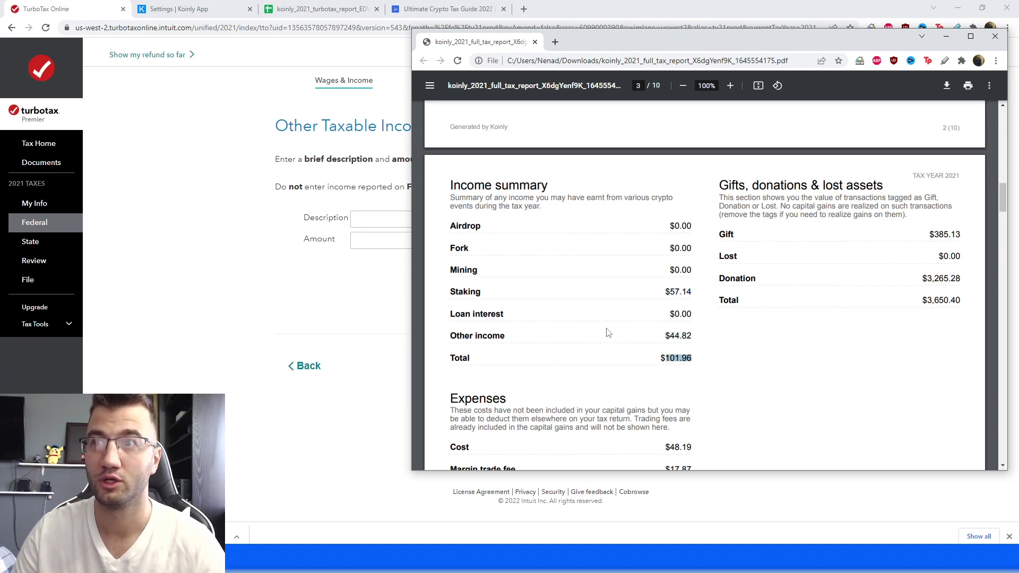
# - Enter 101.96 as the amount with description Crypto Income and save the item
pyautogui.click(383, 247)
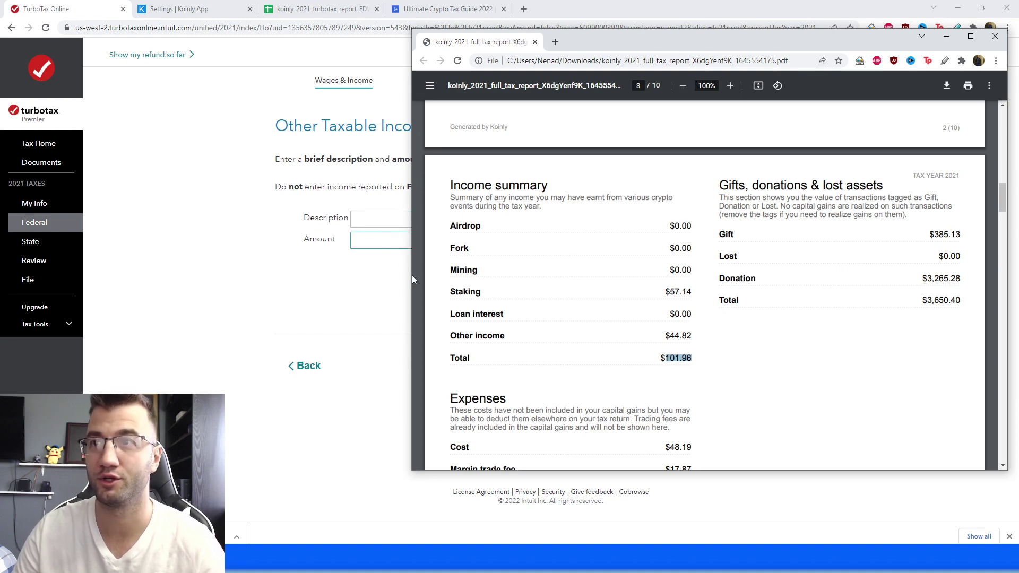
pyautogui.click(376, 227)
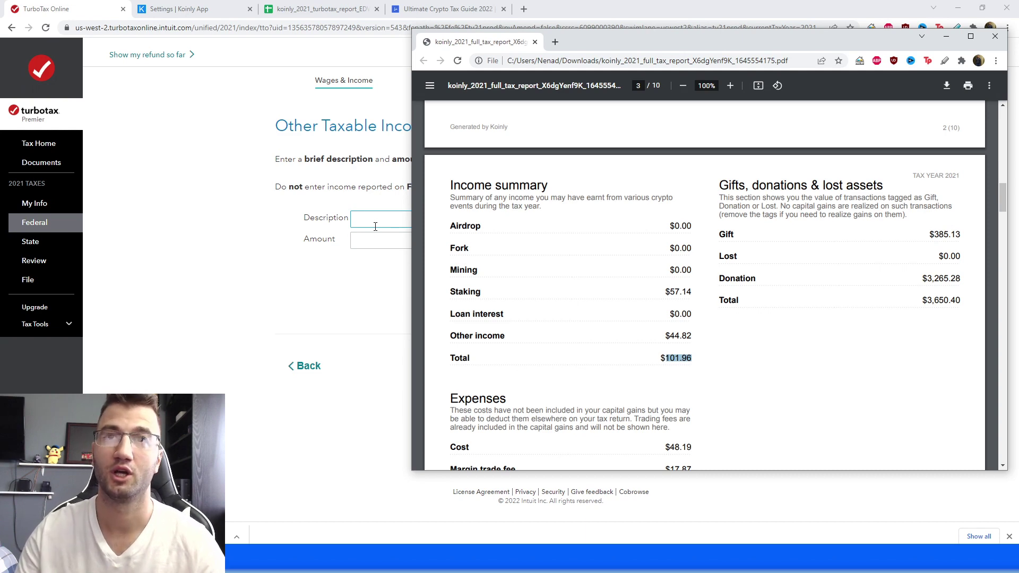
pyautogui.moveTo(673, 293); pyautogui.dragTo(687, 288)
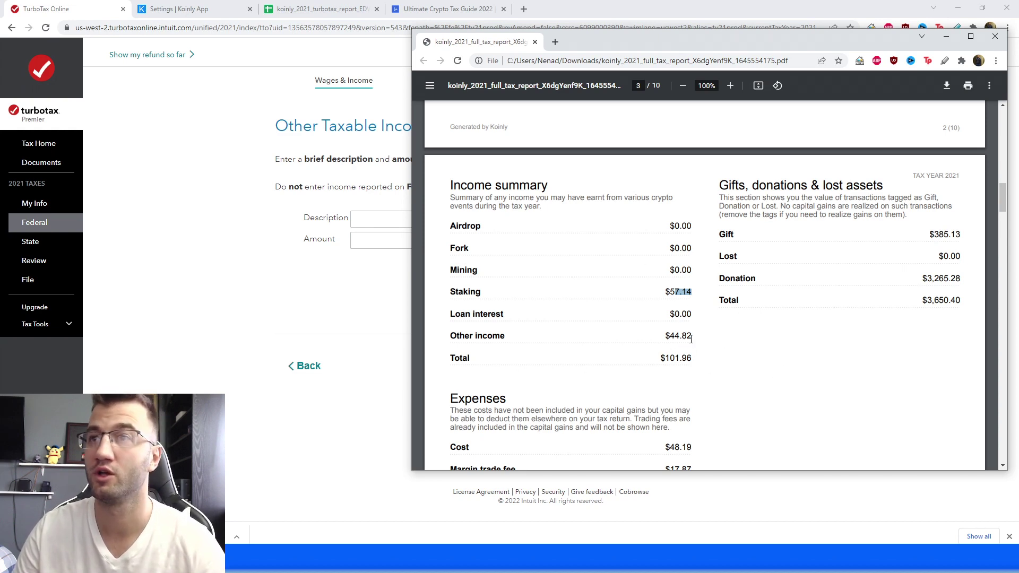
pyautogui.click(694, 341)
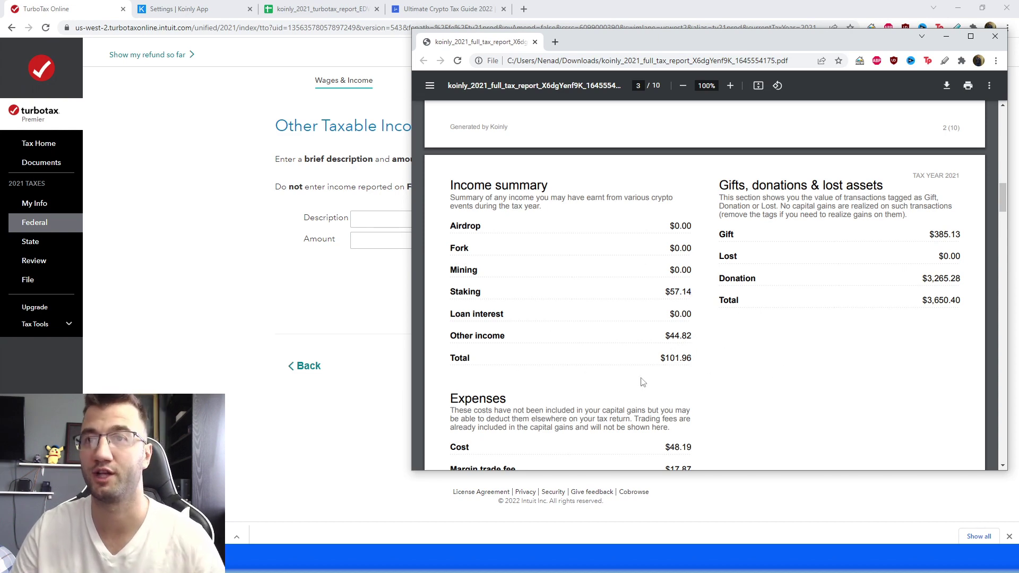
pyautogui.moveTo(660, 366); pyautogui.dragTo(694, 365)
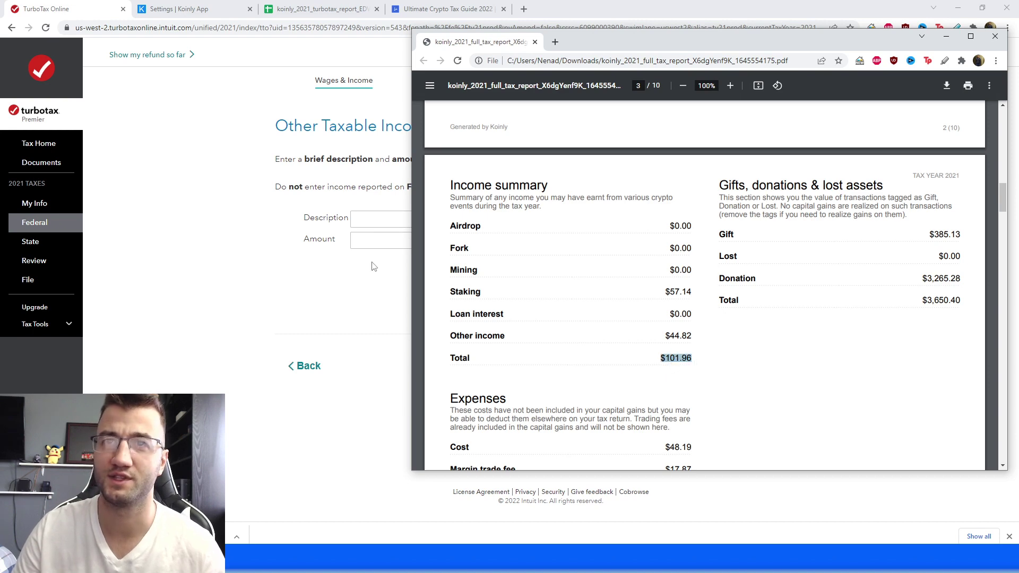
pyautogui.click(359, 237)
pyautogui.write('101.96')
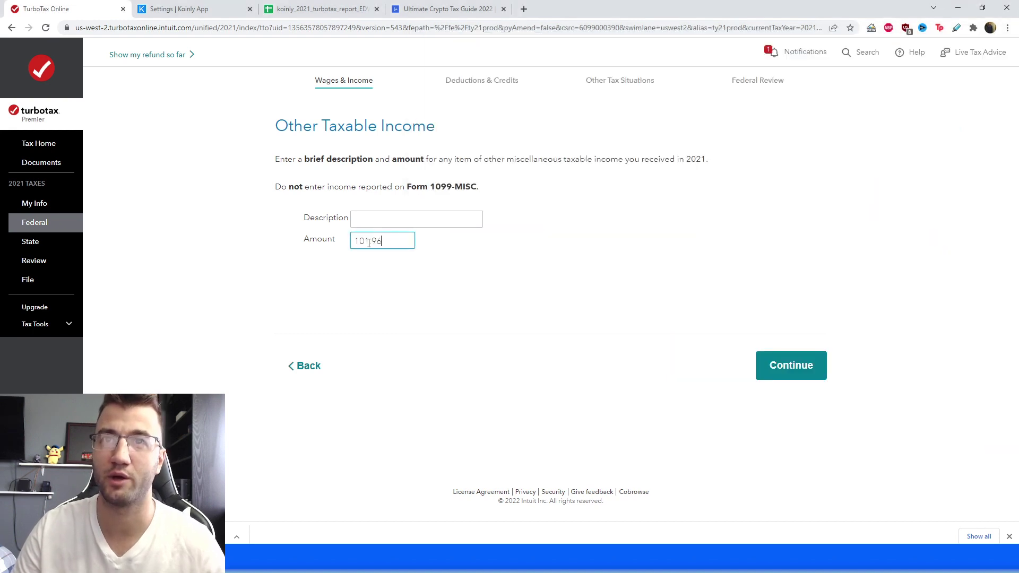
pyautogui.click(396, 220)
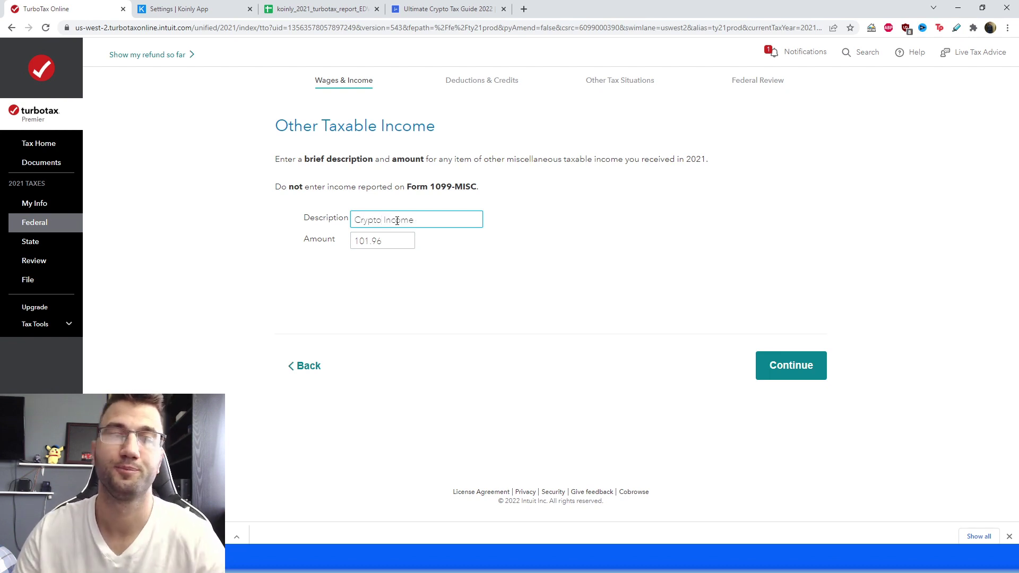
pyautogui.click(796, 373)
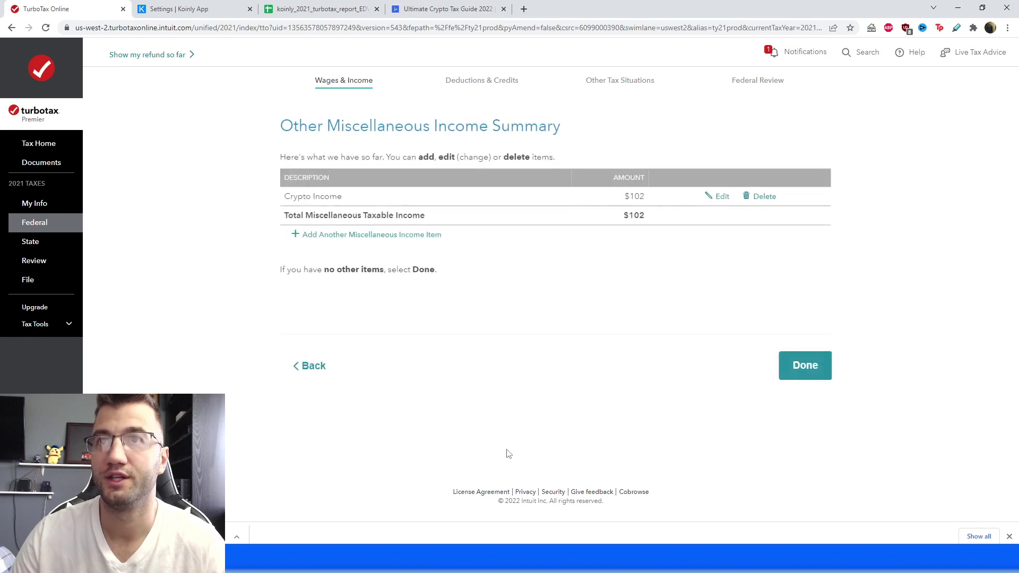
# - Check the $102 Crypto Income total and finish the miscellaneous income summary
pyautogui.moveTo(279, 215); pyautogui.dragTo(353, 213)
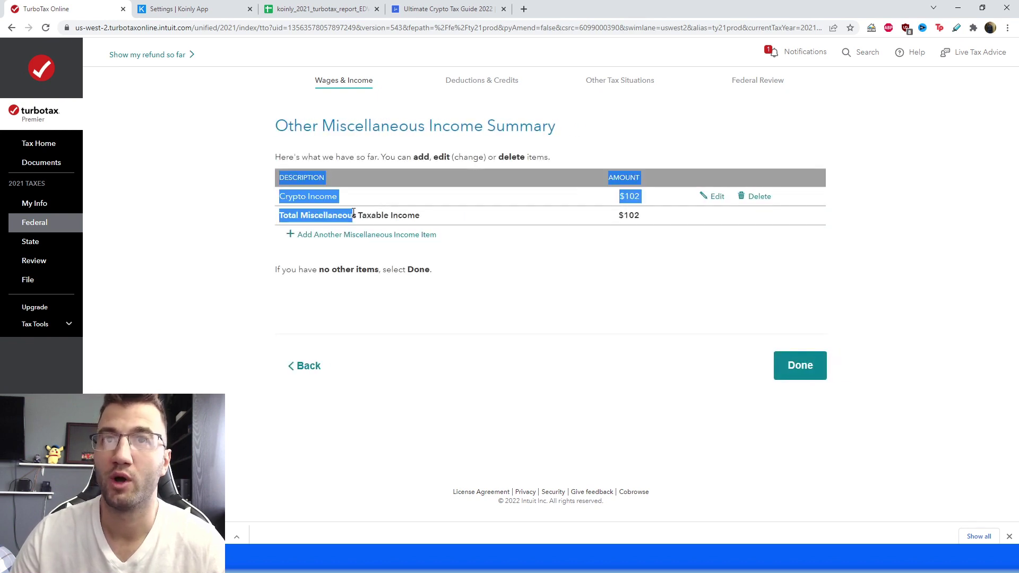
pyautogui.click(601, 224)
pyautogui.moveTo(610, 218); pyautogui.dragTo(655, 217)
pyautogui.click(619, 234)
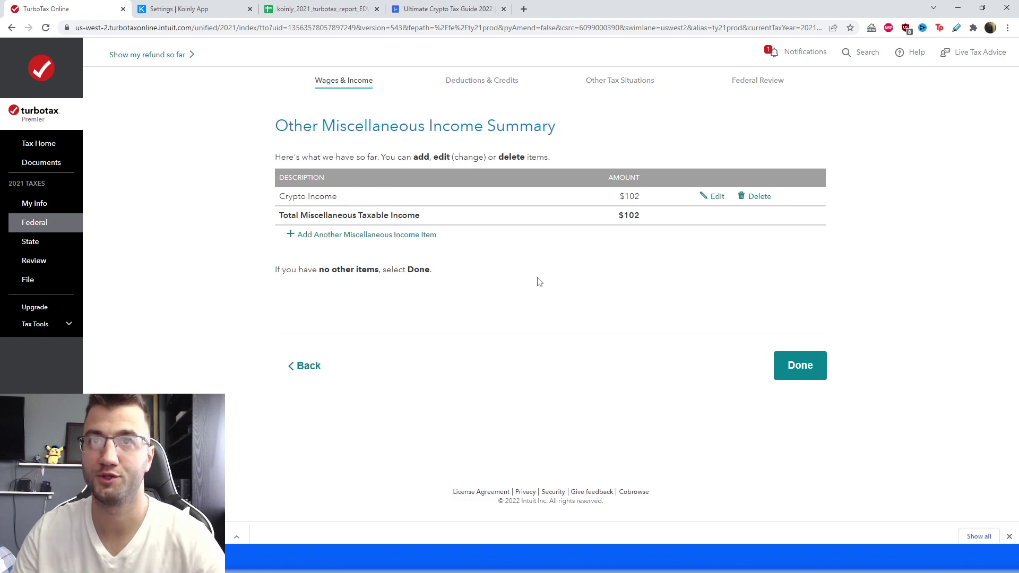
pyautogui.click(779, 367)
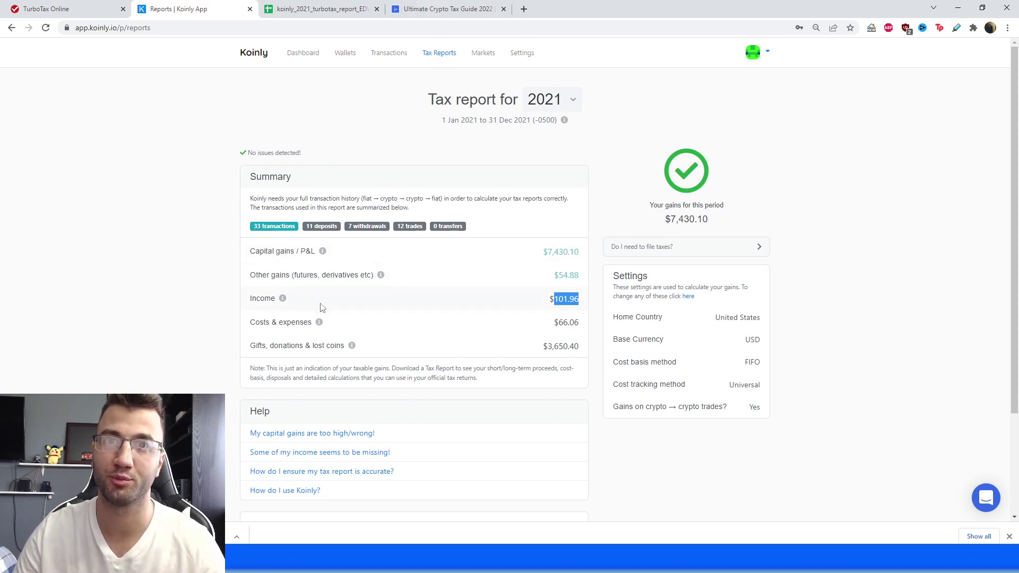
# - Compare the 101.96 Income figure on Koinly's Tax Reports page, then return to TurboTax
pyautogui.click(569, 303)
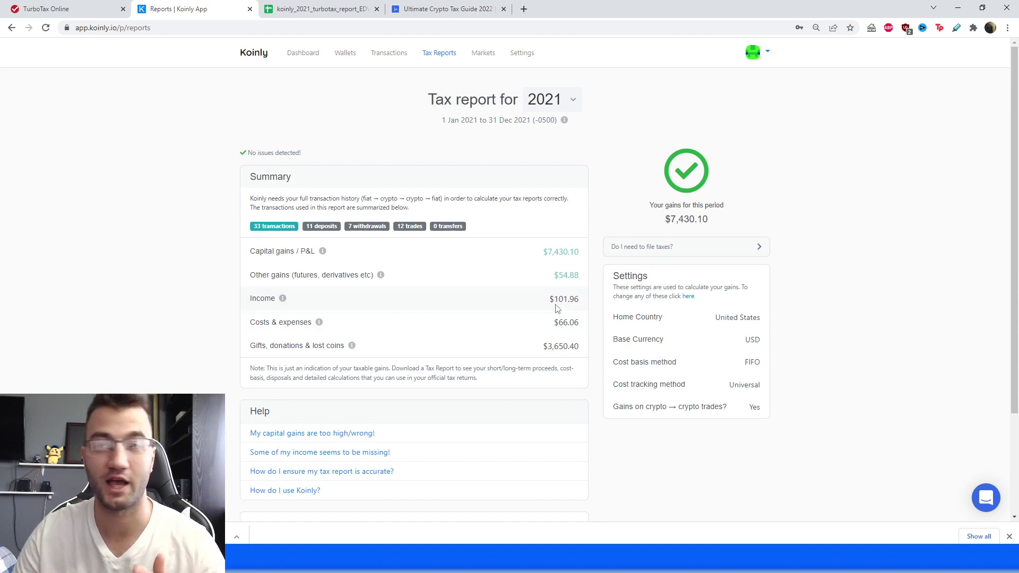
pyautogui.moveTo(555, 302); pyautogui.dragTo(587, 301)
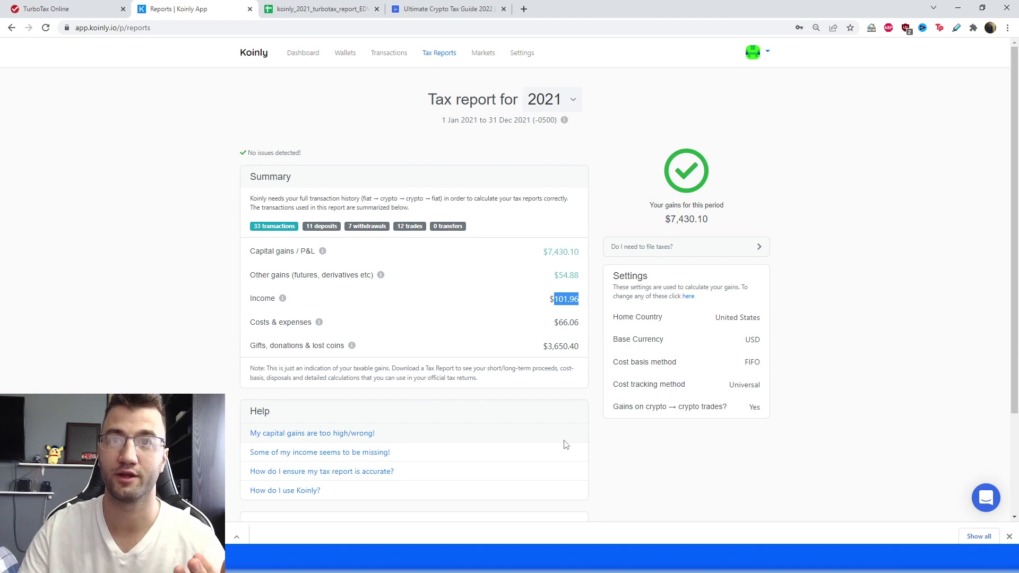
pyautogui.scroll(-2, 529, 412)
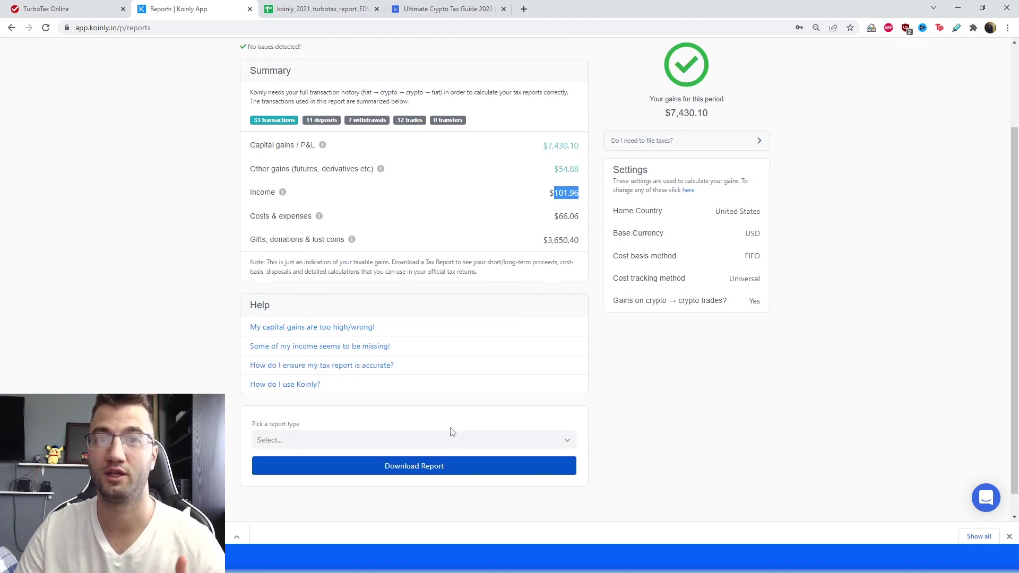
pyautogui.hotkey('ctrl', 'shift', 'Tab')
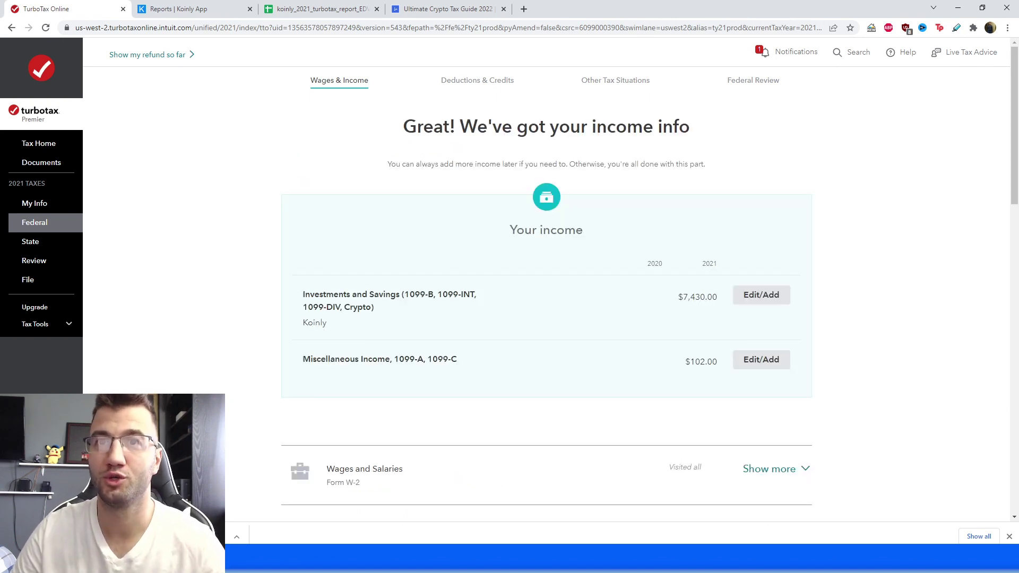
# - Verify $102.00 miscellaneous income and $7,430.00 investments, then go to Deductions & Credits
pyautogui.scroll(-1, 505, 386)
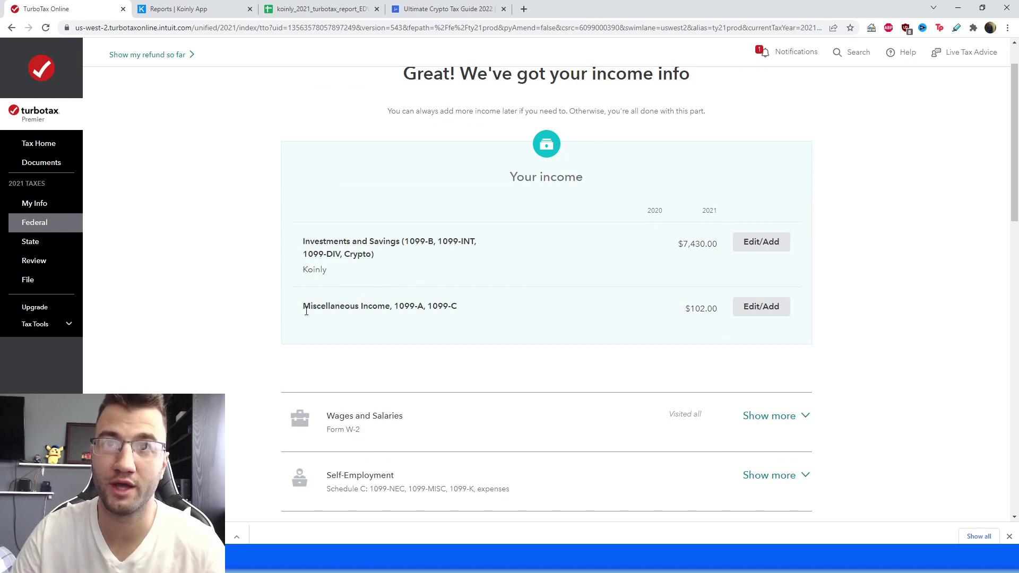
pyautogui.moveTo(302, 313); pyautogui.dragTo(400, 308)
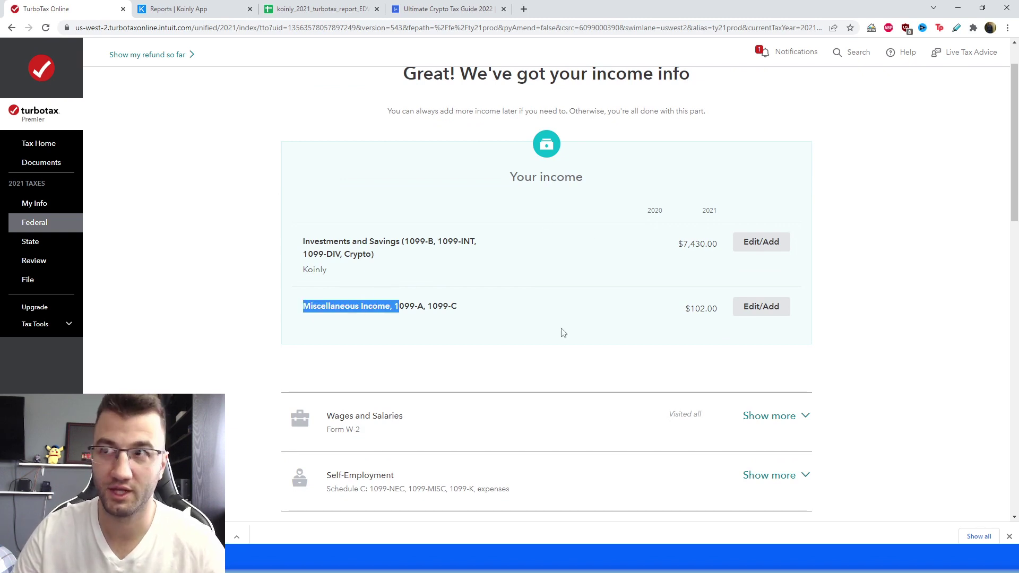
pyautogui.click(694, 312)
pyautogui.moveTo(694, 312); pyautogui.dragTo(716, 311)
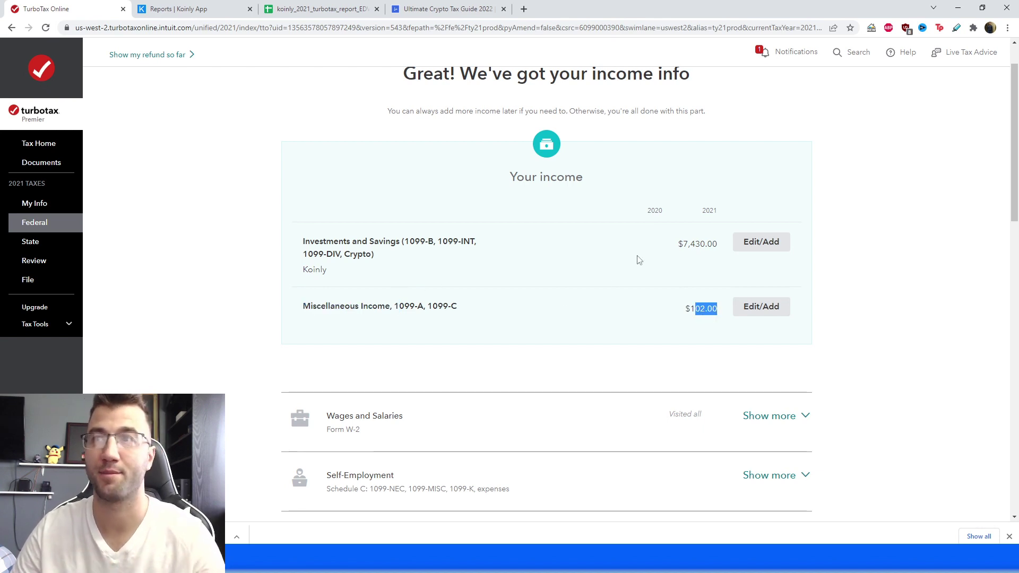
pyautogui.moveTo(684, 244); pyautogui.dragTo(706, 248)
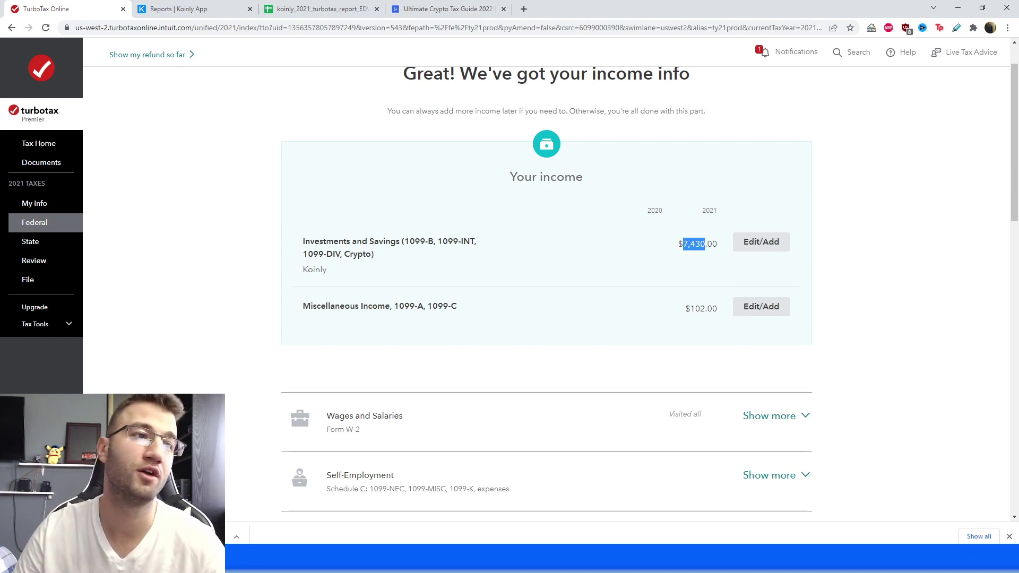
pyautogui.scroll(1, 709, 437)
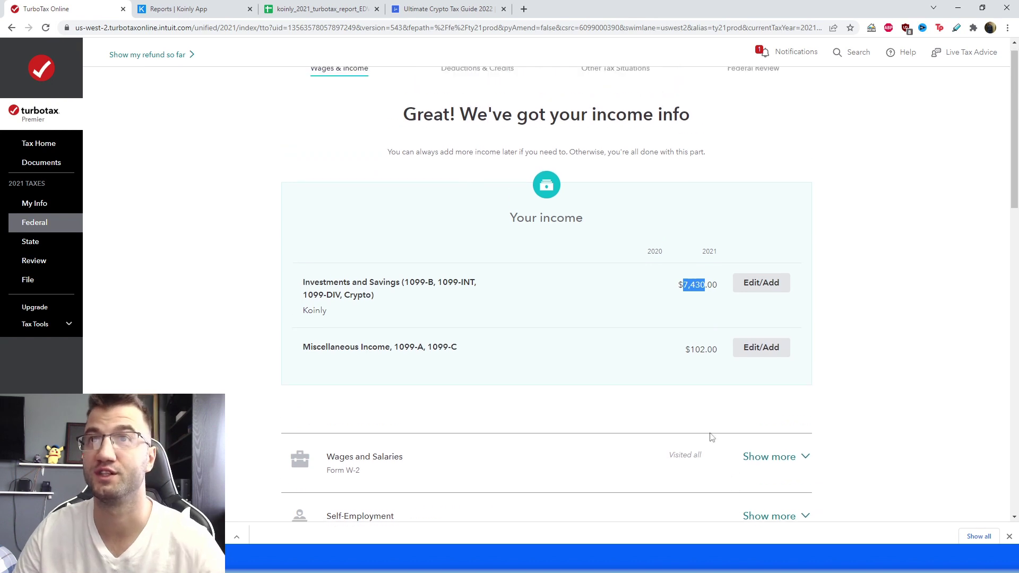
pyautogui.click(475, 86)
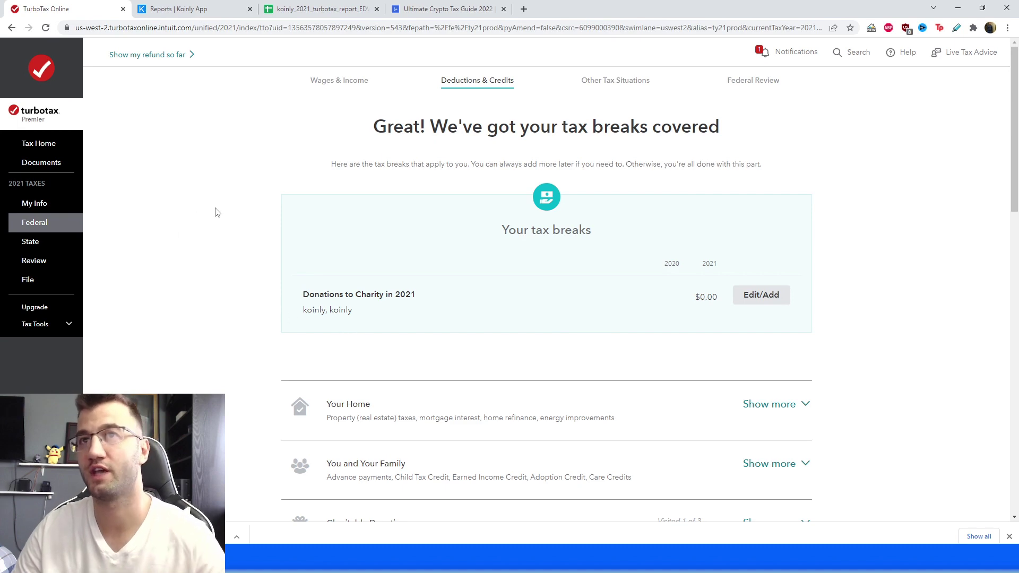
# - Expand Other Deductions and Credits and revisit Other Deductible Expenses
pyautogui.scroll(-2, 414, 305)
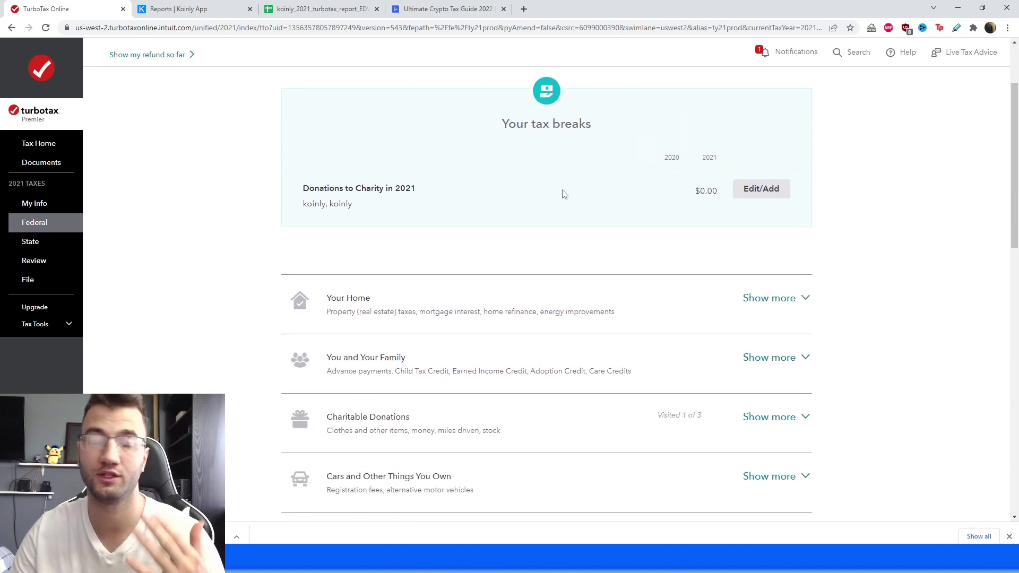
pyautogui.scroll(-6, 535, 276)
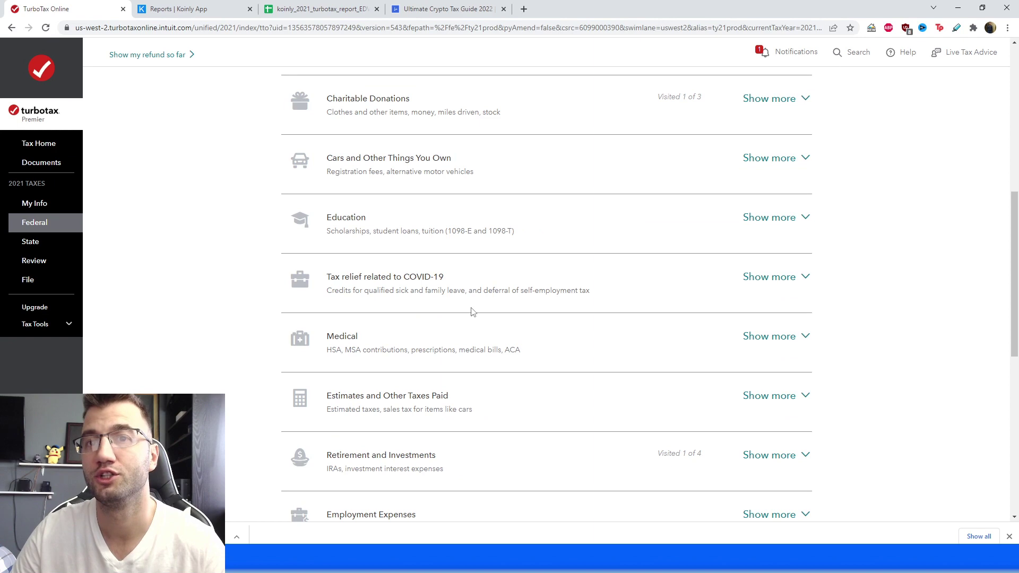
pyautogui.scroll(-6, 472, 296)
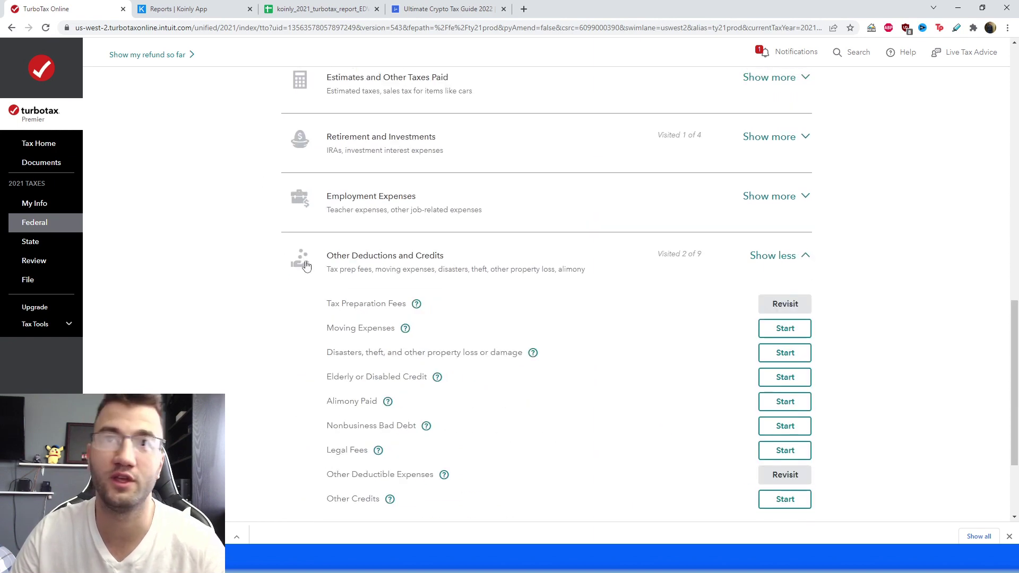
pyautogui.moveTo(325, 261); pyautogui.dragTo(448, 255)
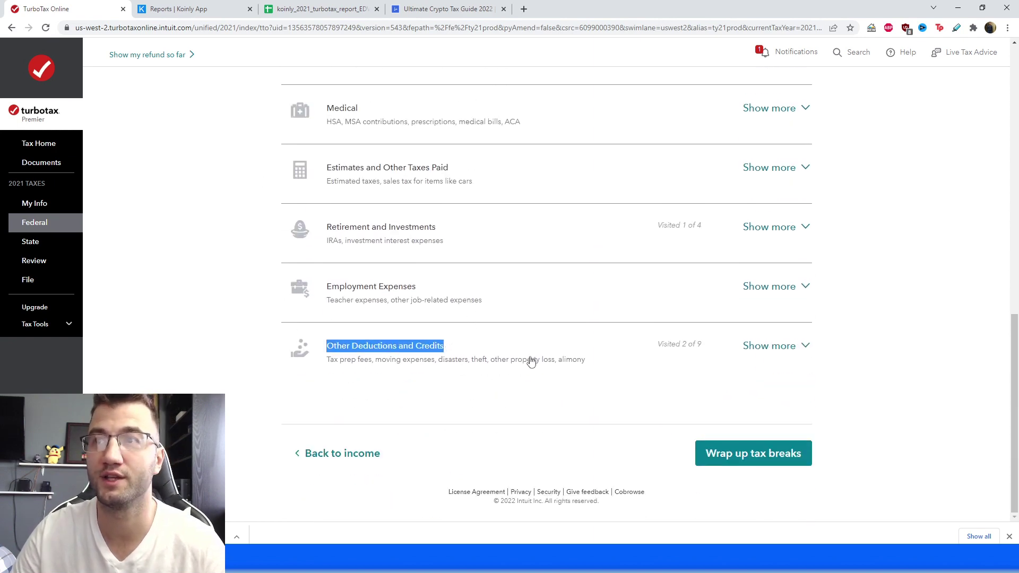
pyautogui.click(530, 359)
pyautogui.scroll(-2, 833, 367)
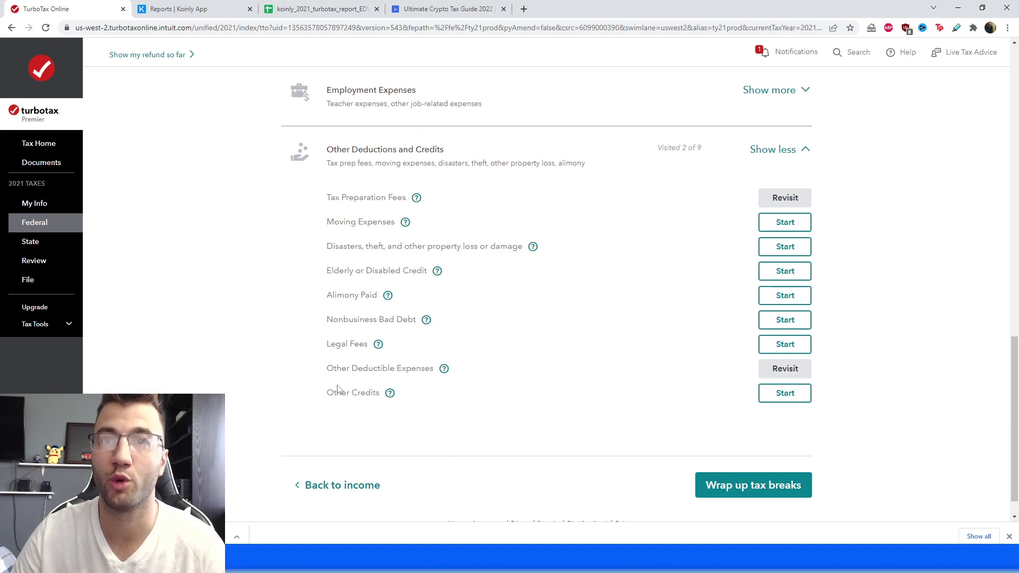
pyautogui.moveTo(318, 373); pyautogui.dragTo(434, 371)
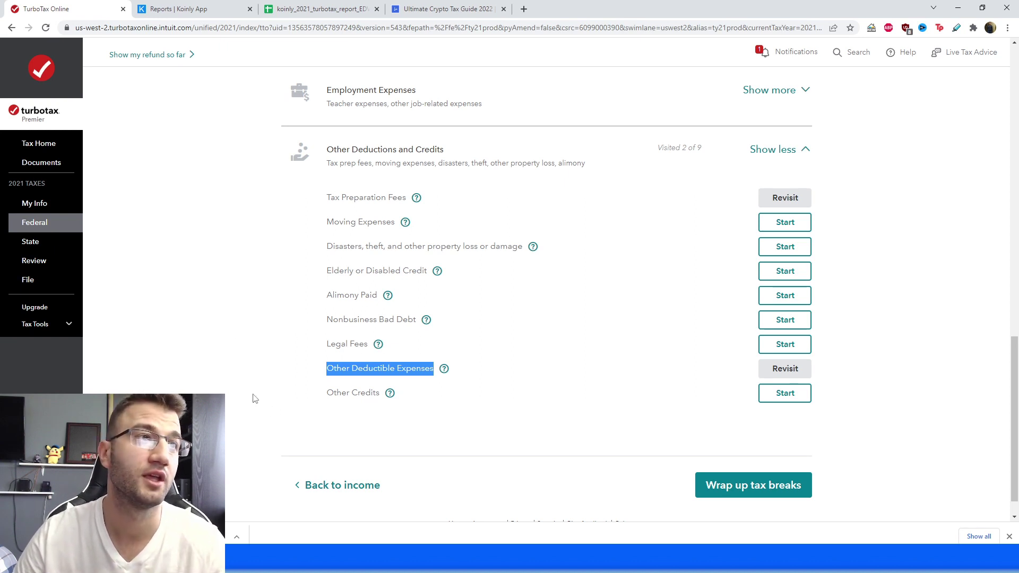
pyautogui.click(787, 371)
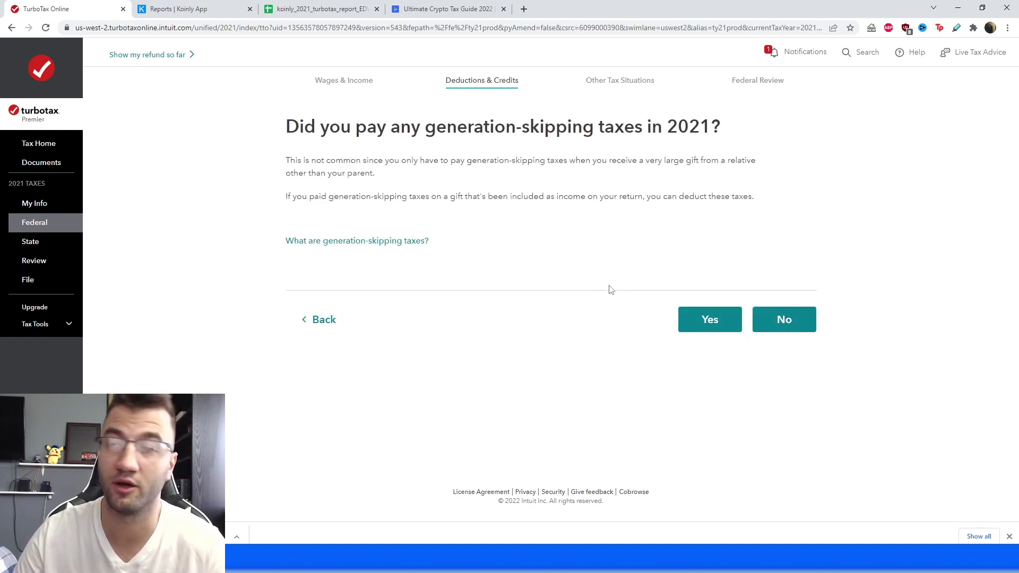
# - Answer No to generation-skipping taxes and Yes to less common expenses, adding no expense
pyautogui.click(784, 319)
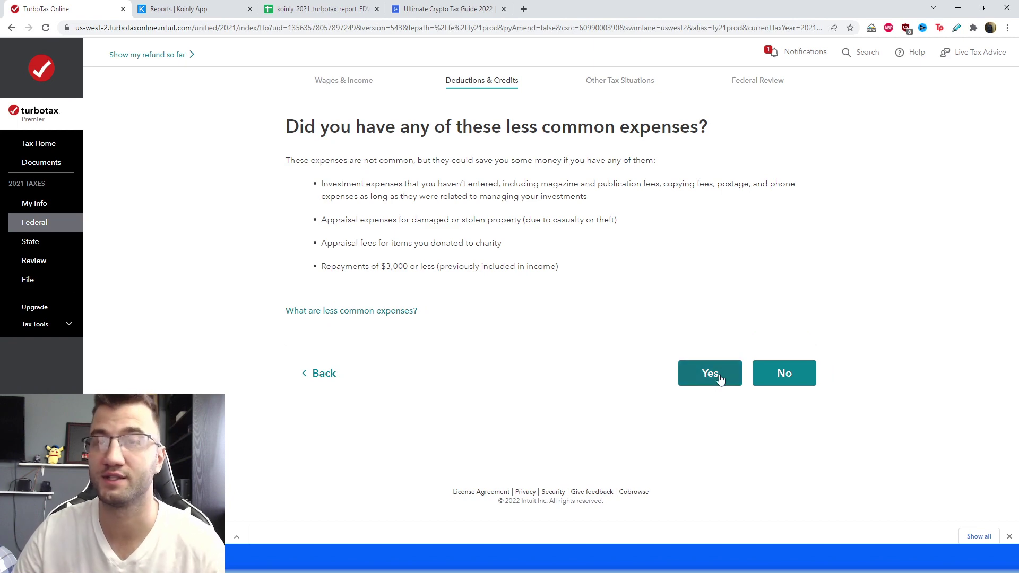
pyautogui.click(720, 375)
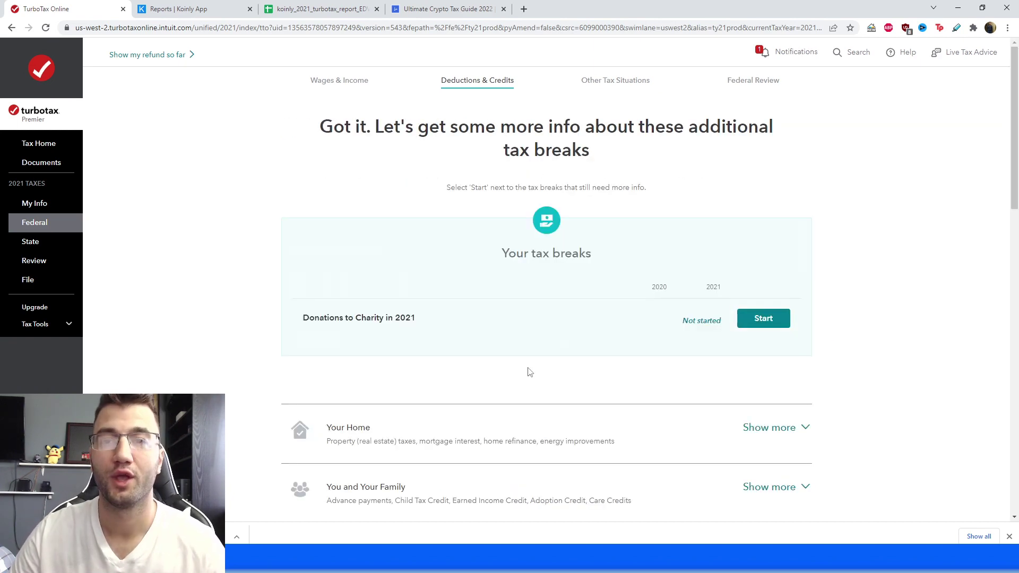
pyautogui.scroll(-10, 584, 371)
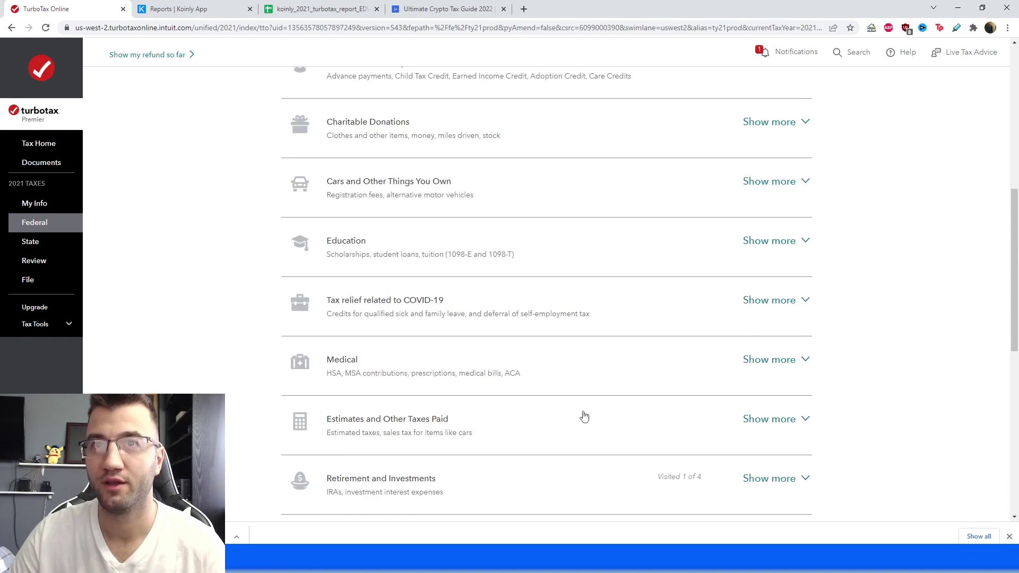
pyautogui.scroll(-3, 584, 412)
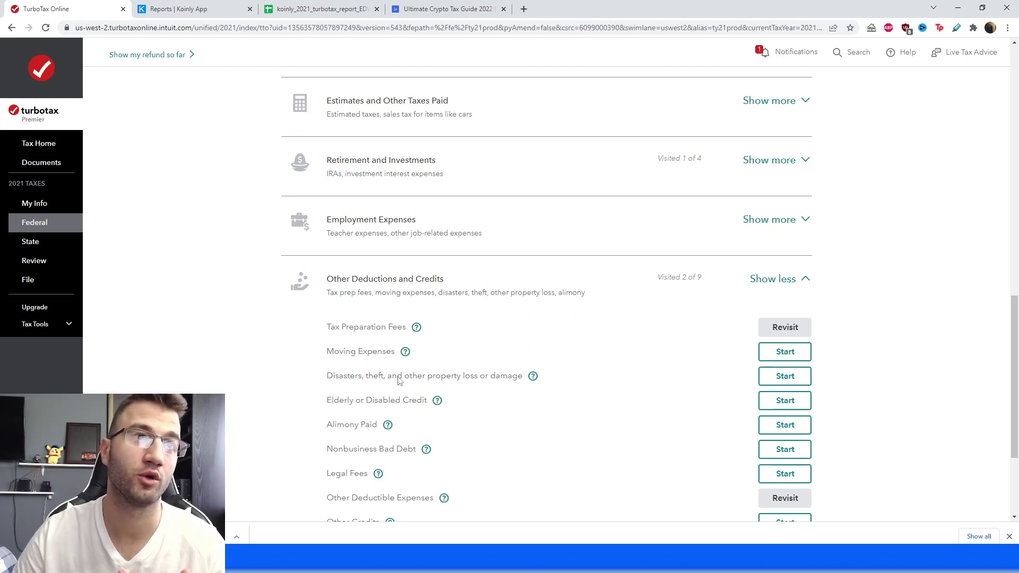
# - Revisit Tax Preparation Fees, choose Enter my expenses, and select the amount field
pyautogui.click(776, 329)
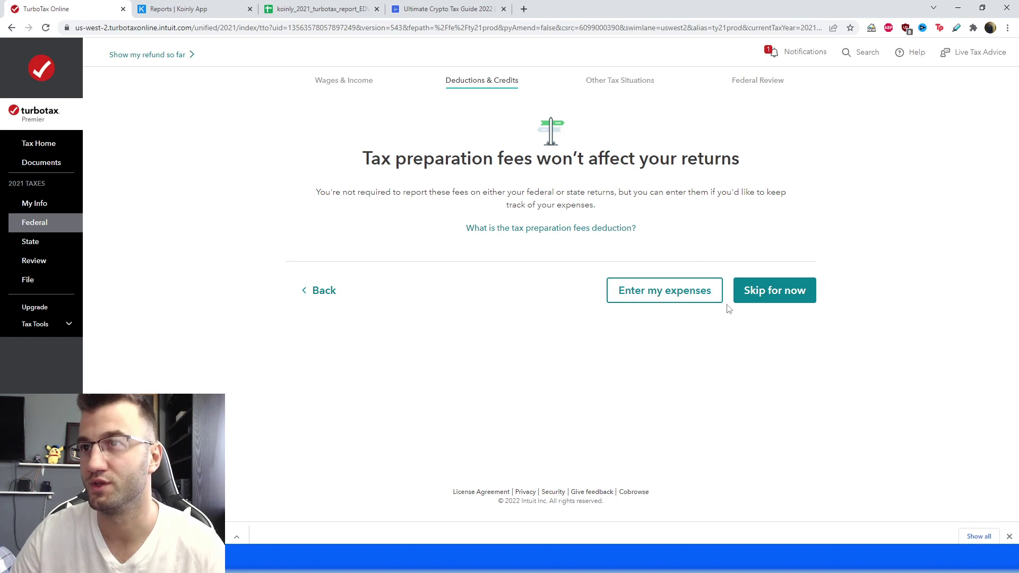
pyautogui.click(621, 291)
pyautogui.click(353, 205)
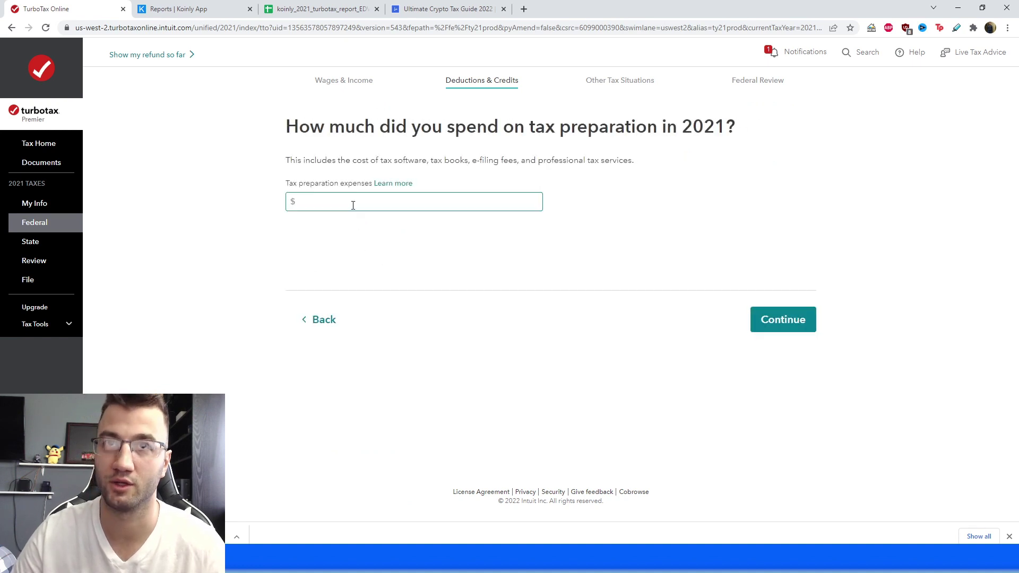
pyautogui.click(353, 206)
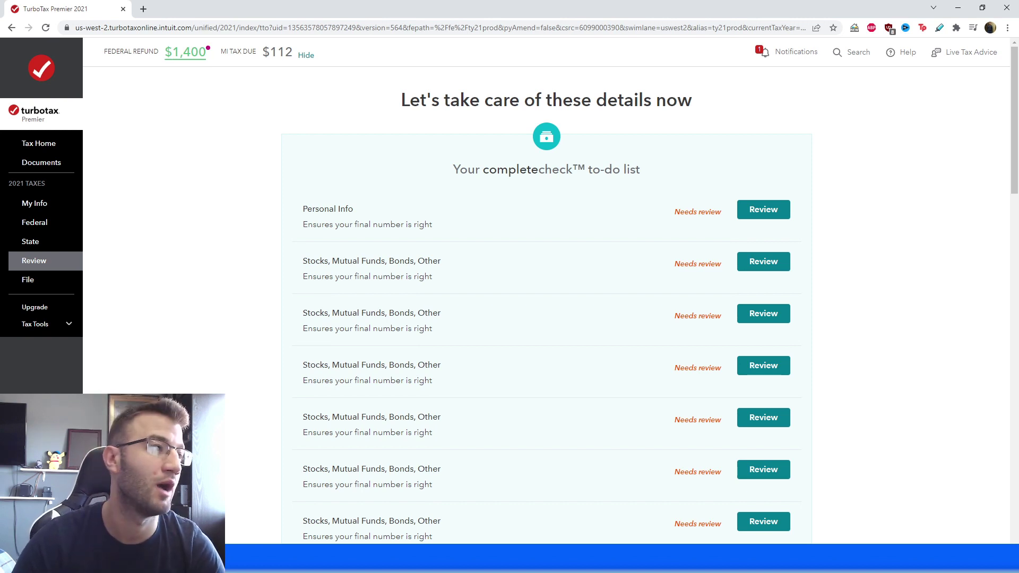
# - Continue past the CompleteCheck to-do list, details notice and final numbers, declining the MAX add-on
pyautogui.scroll(-10, 678, 438)
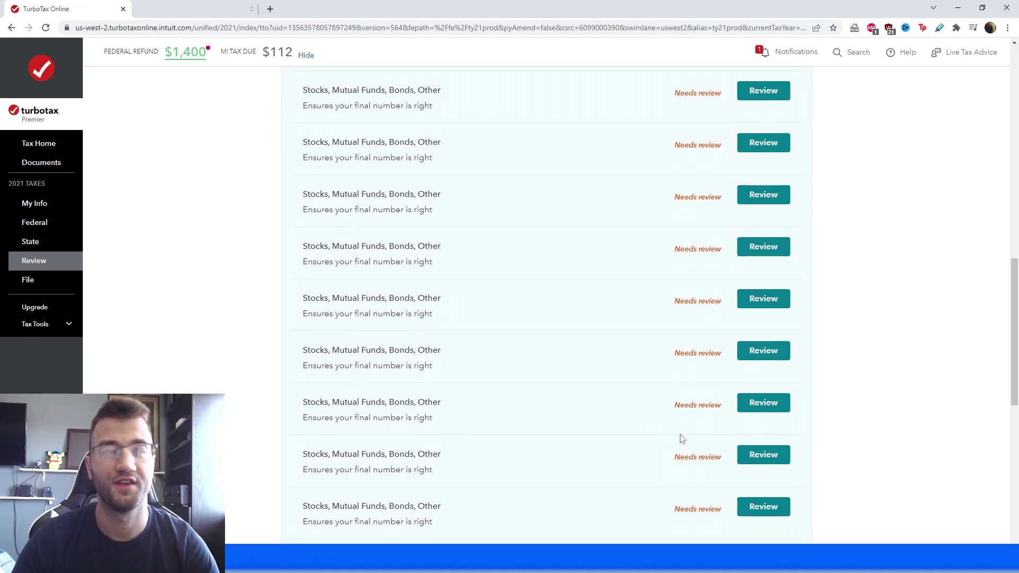
pyautogui.click(759, 484)
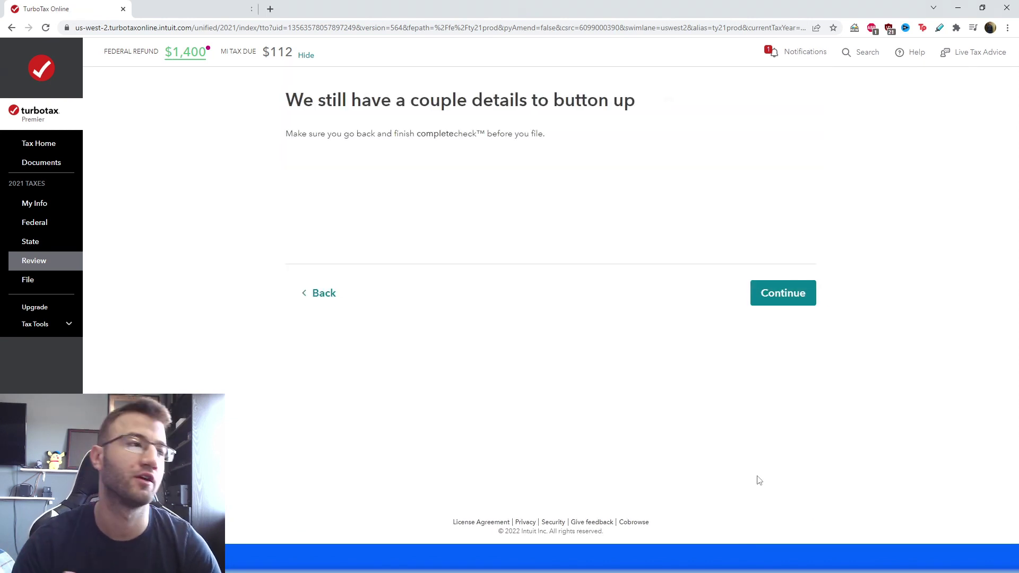
pyautogui.click(760, 293)
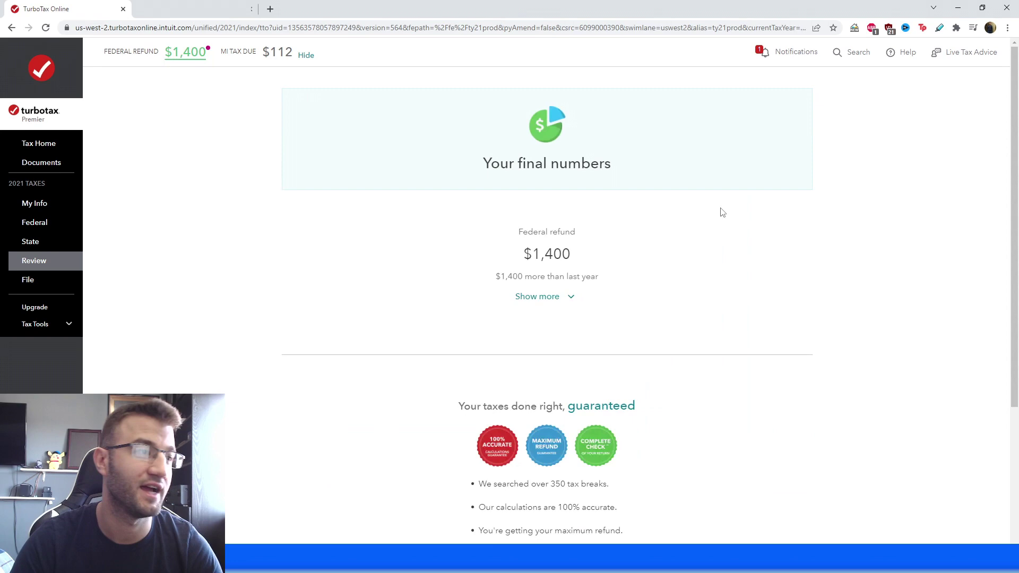
pyautogui.scroll(-4, 733, 255)
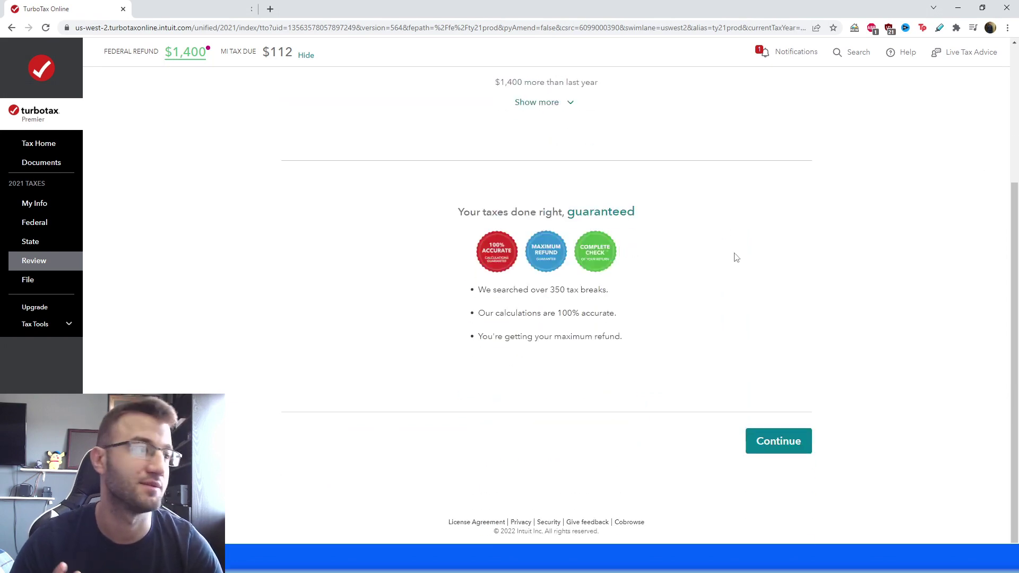
pyautogui.click(790, 446)
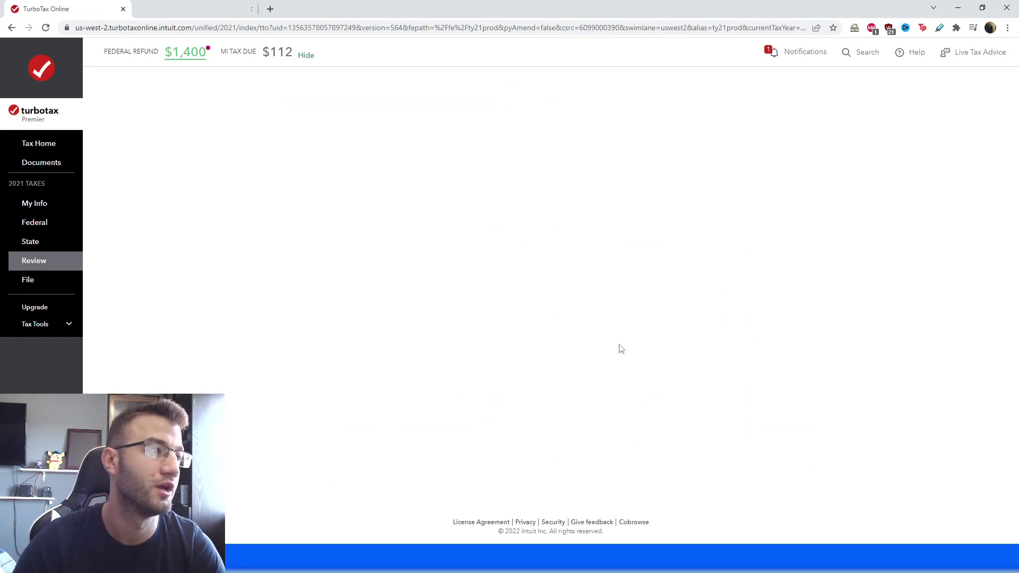
pyautogui.scroll(-3, 636, 390)
pyautogui.scroll(-10, 636, 390)
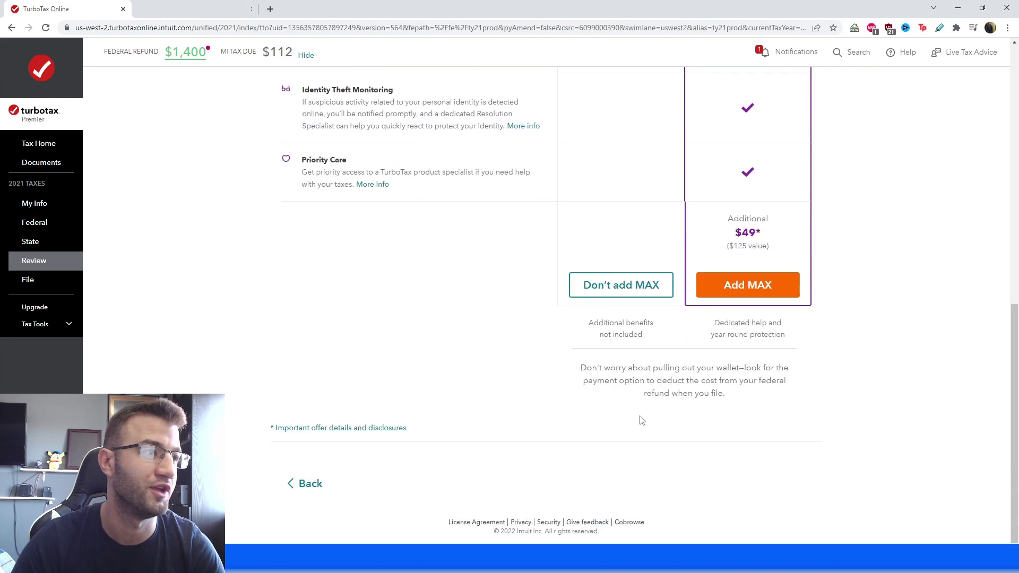
pyautogui.click(601, 287)
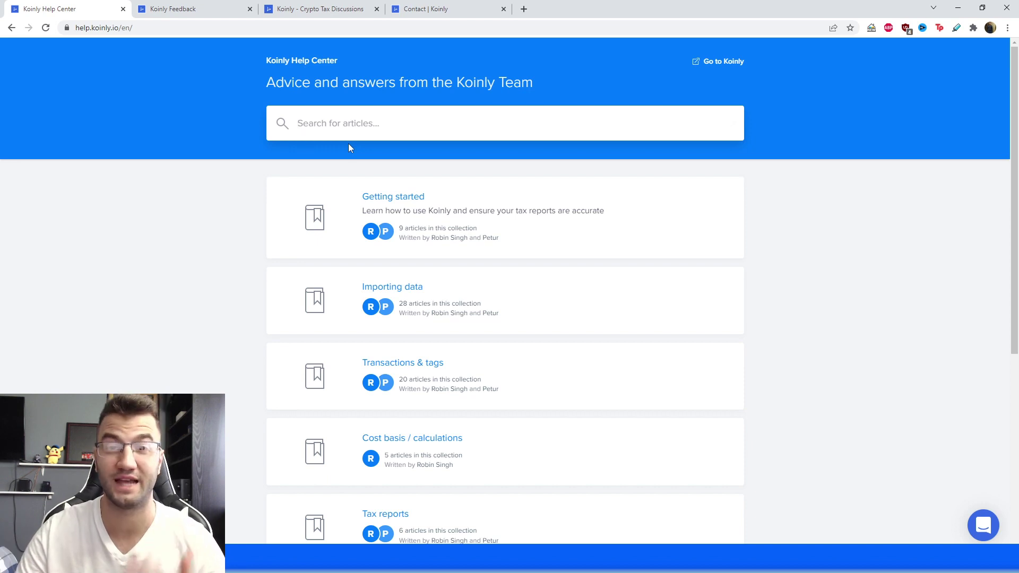
# - Browse Koinly's help-center collections, feedback roadmap and discussion forum, ending on Contact with chat and email
pyautogui.click(344, 133)
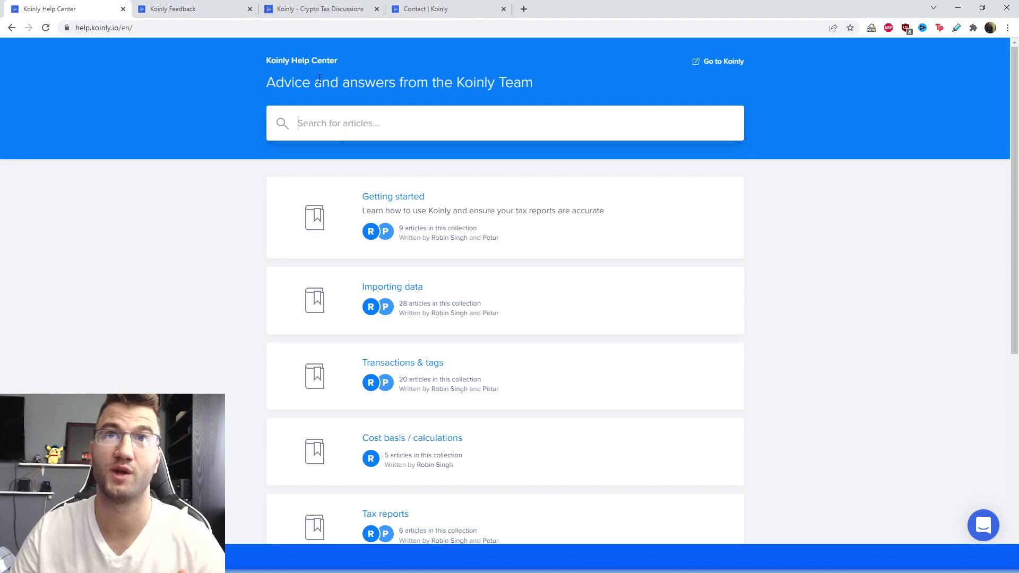
pyautogui.scroll(-2, 406, 228)
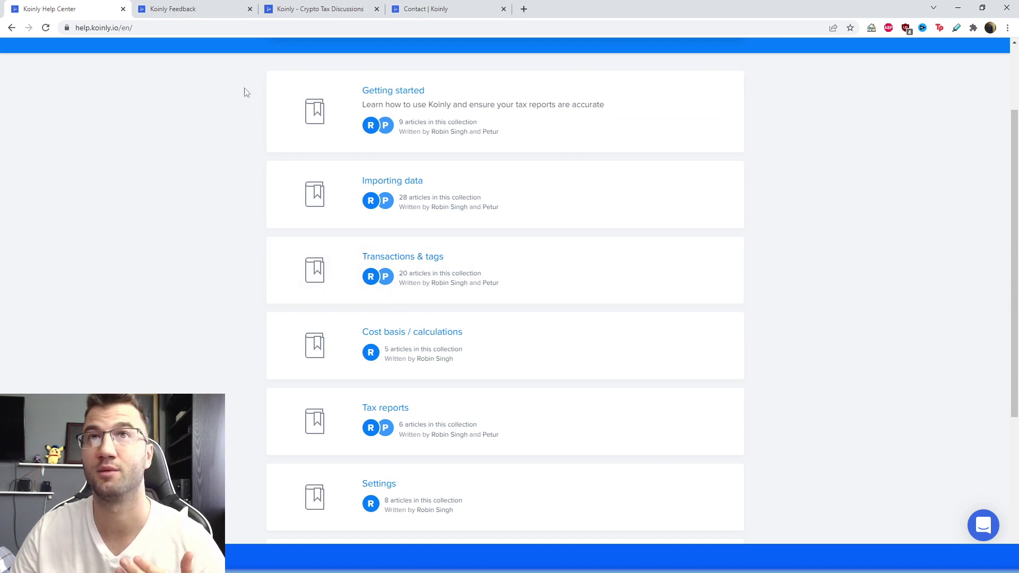
pyautogui.click(216, 9)
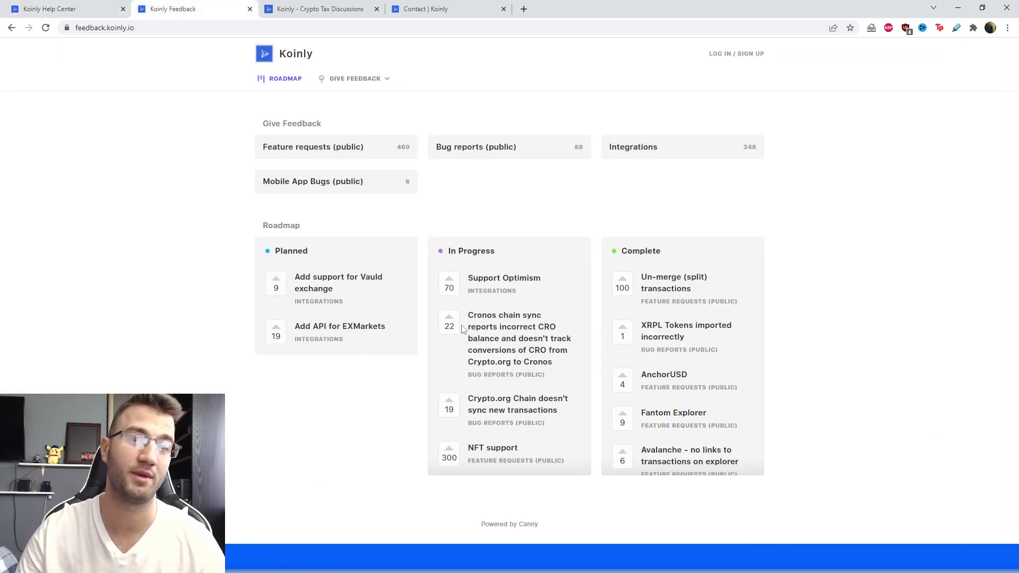
pyautogui.click(326, 5)
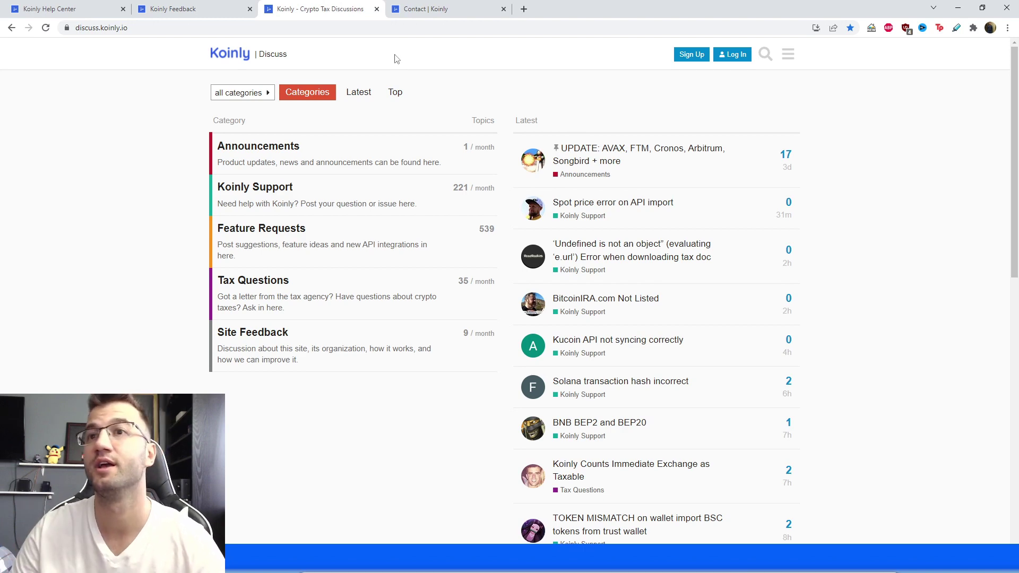
pyautogui.click(425, 9)
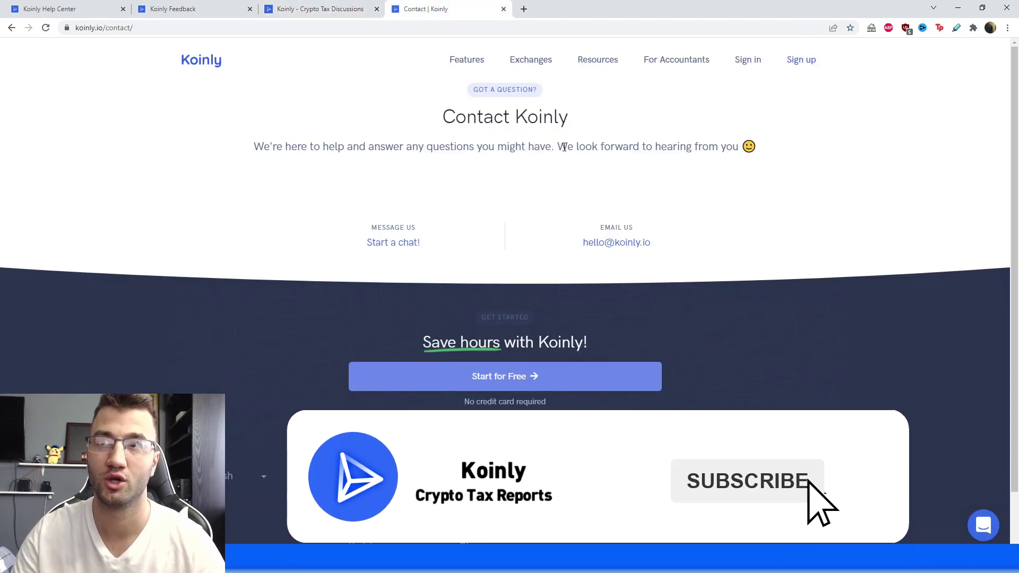